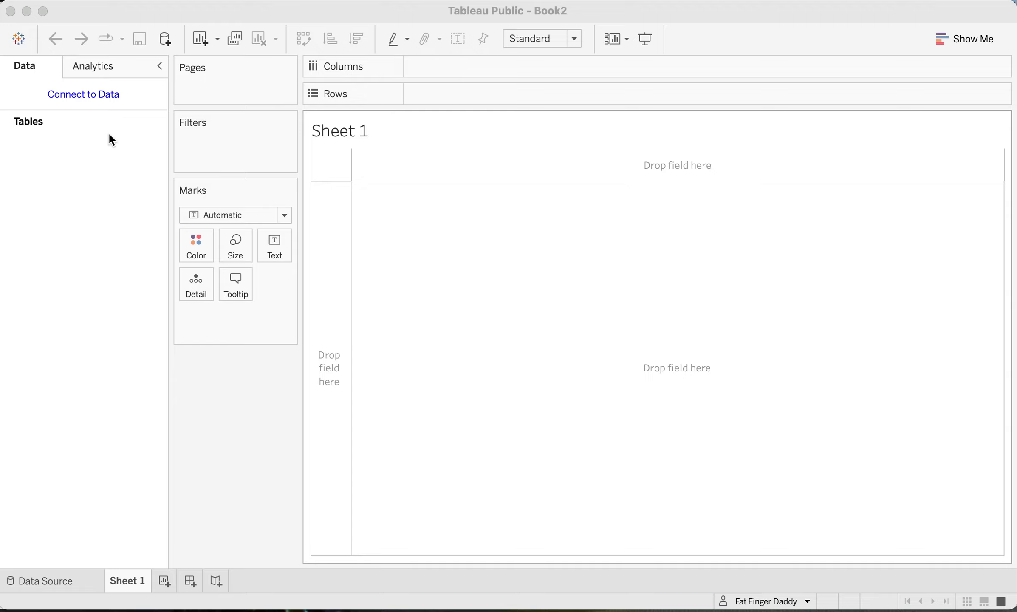
- Start a Google Sheets connection, sign in with the listed Google account and allow Tableau access to the Google Drive files
left_click(95, 97)
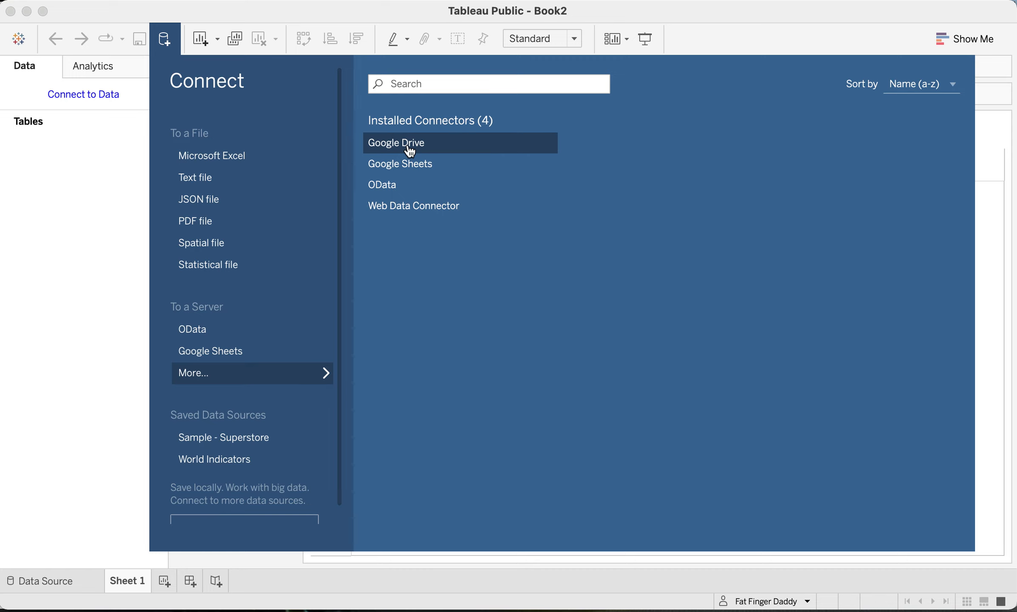
left_click(408, 169)
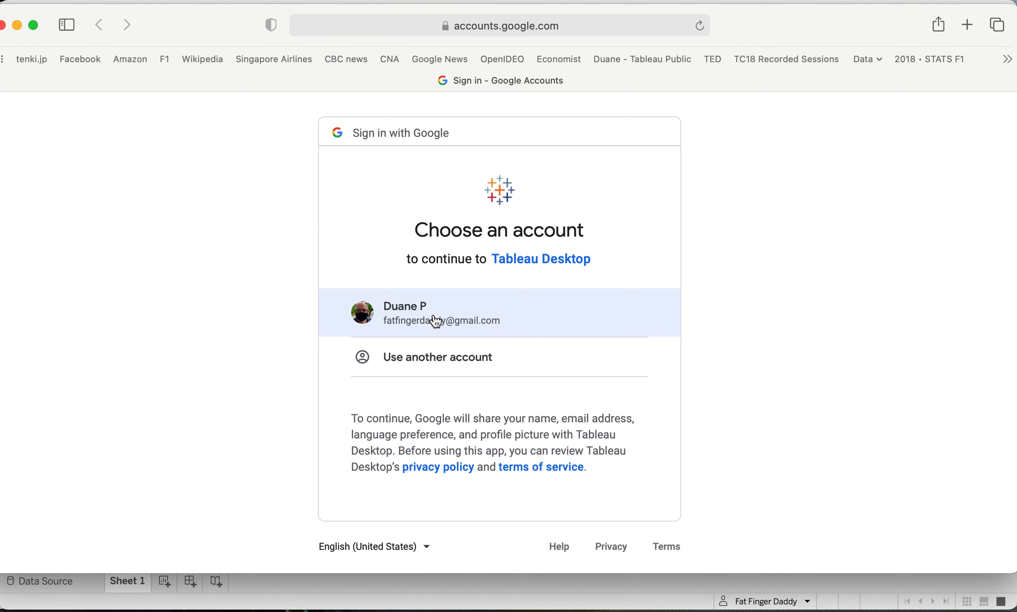
left_click(437, 321)
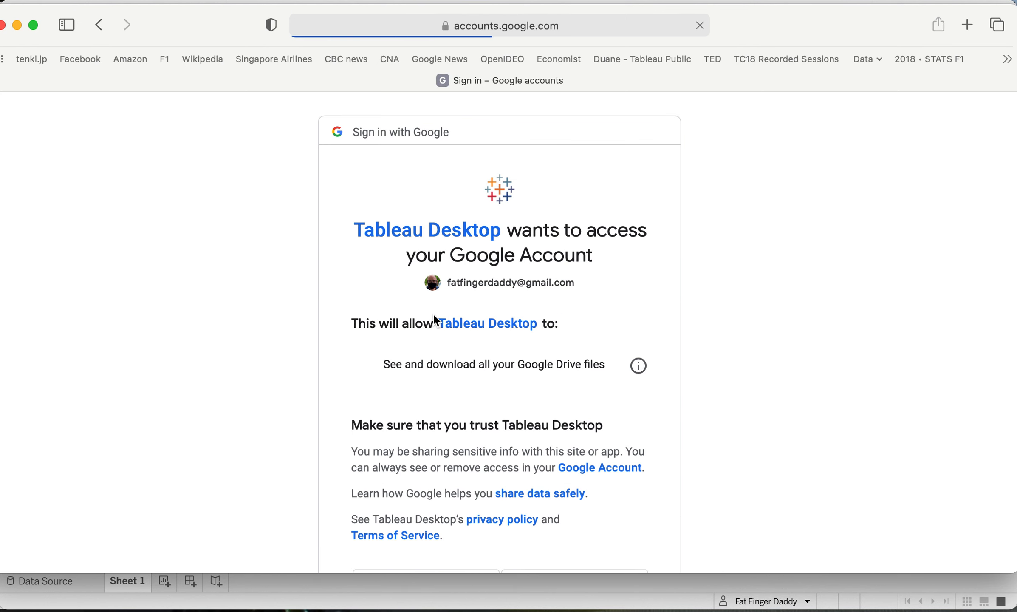
scroll(473, 439, "down", 3)
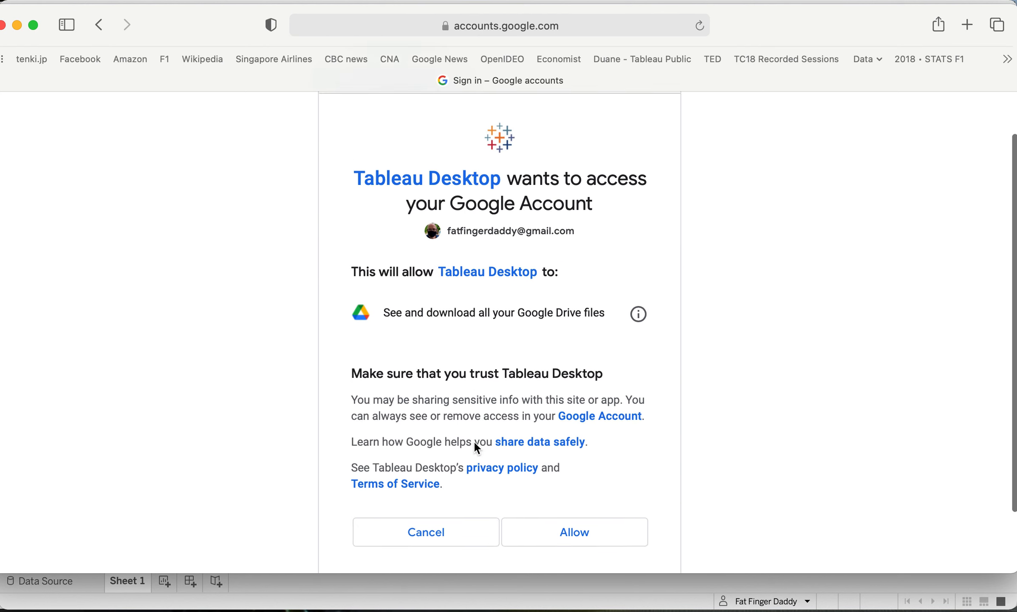
left_click(582, 526)
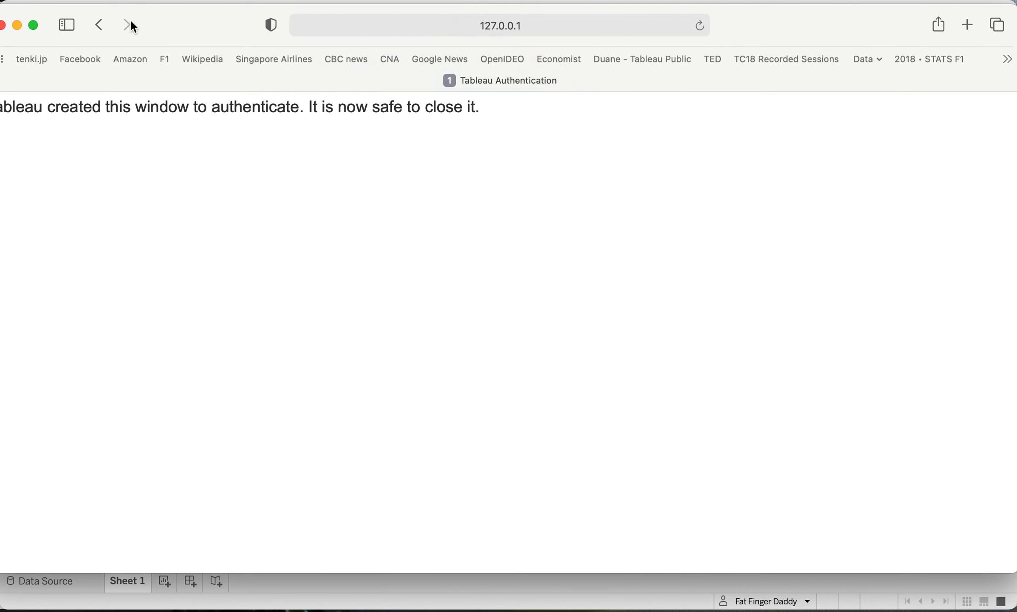
left_click_drag(148, 19, 162, 22)
left_click(15, 26)
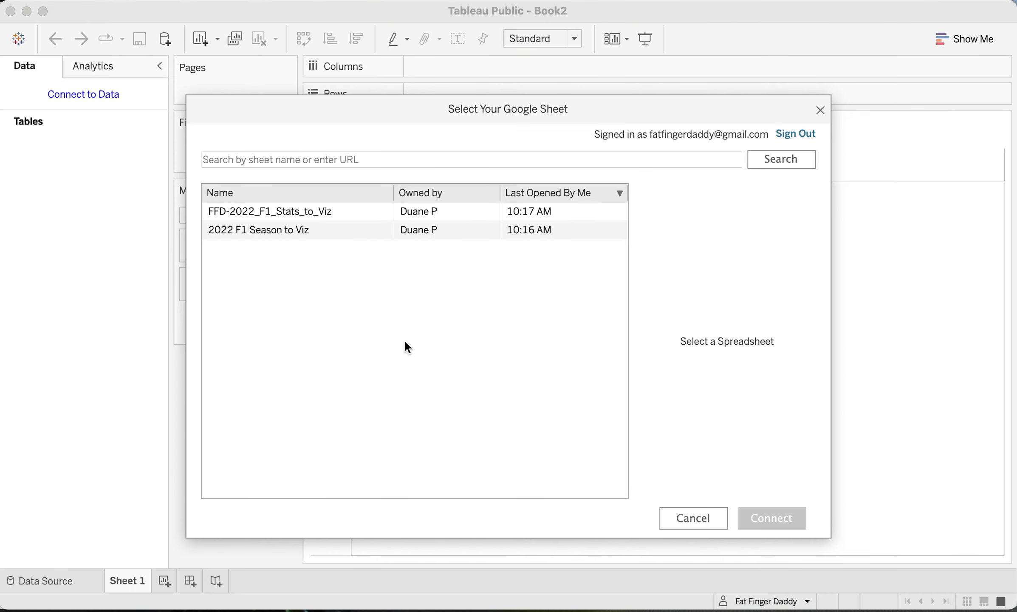
- Load the TheDrivers sheet from the "2022 F1 Season to Viz" spreadsheet into the data source, cleaned with Data Interpreter
left_click(392, 227)
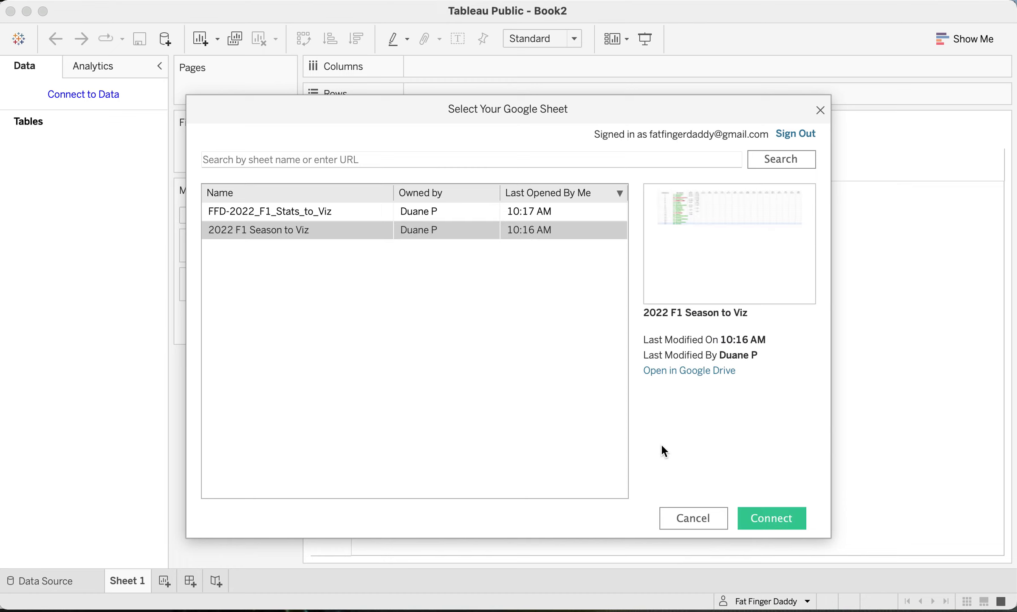
left_click(764, 516)
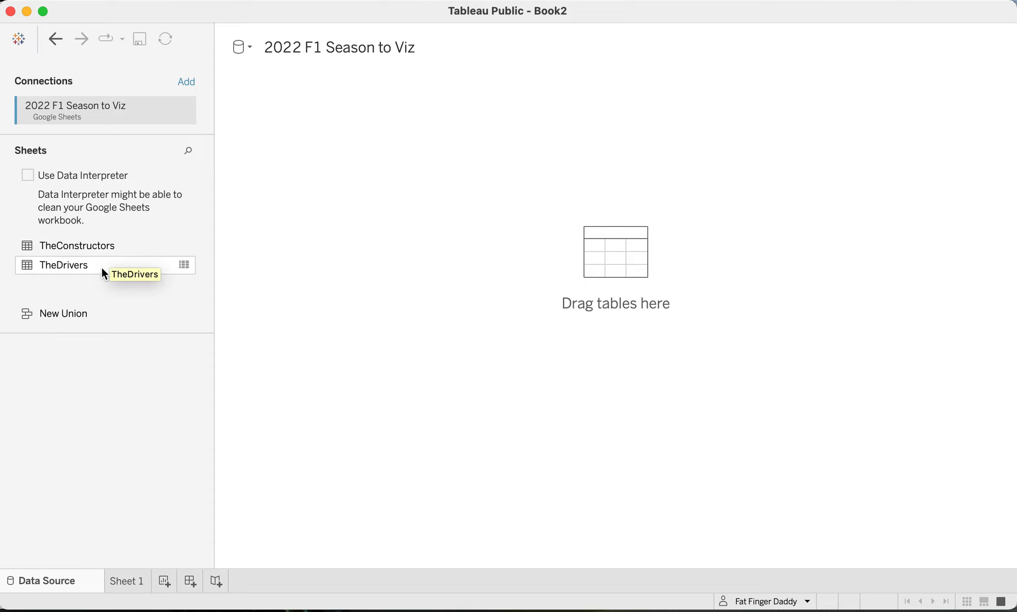
left_click_drag(101, 269, 593, 255)
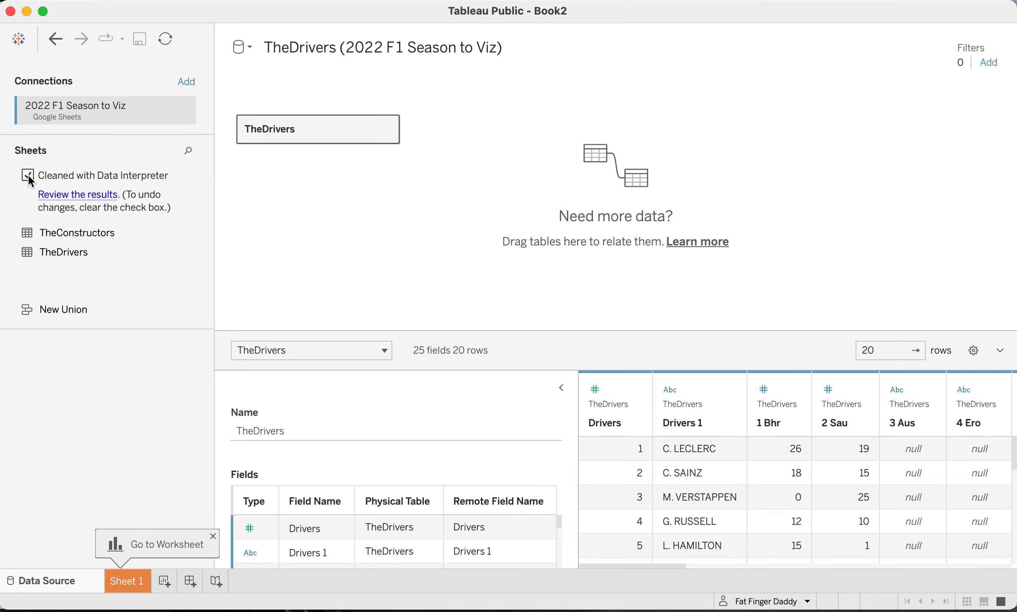
left_click(794, 390)
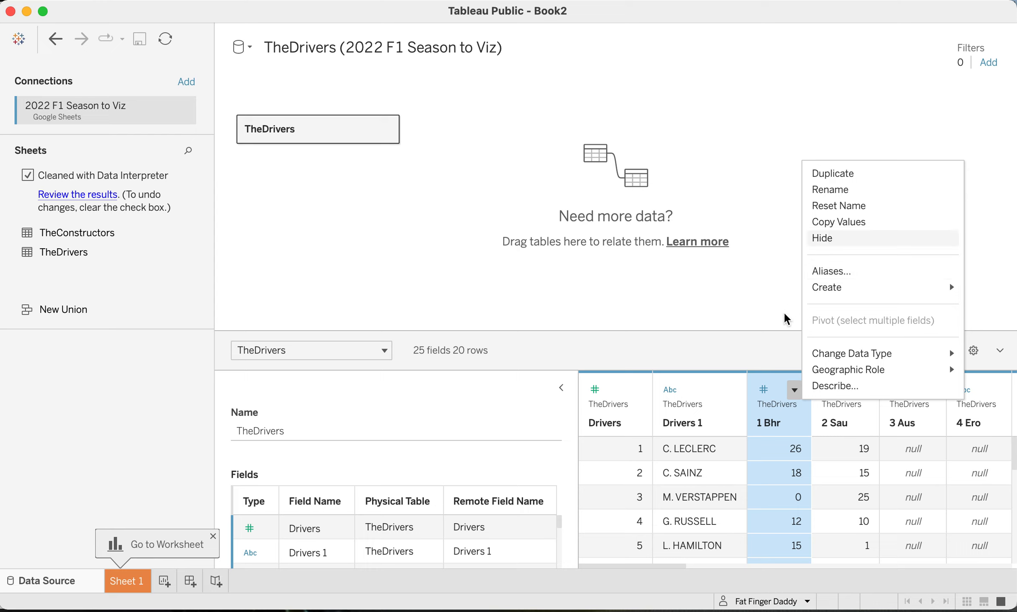
left_click(777, 338)
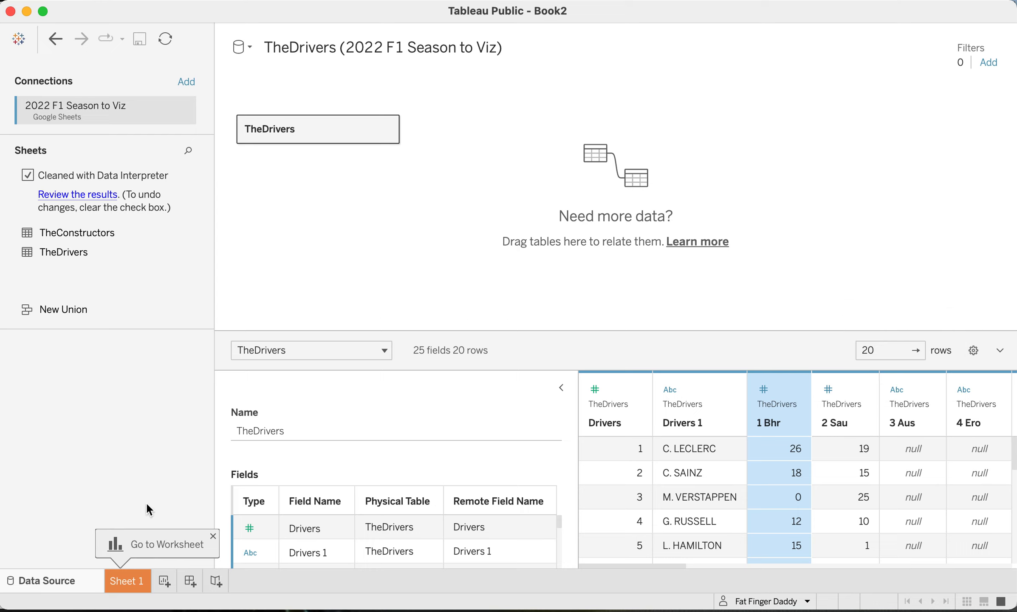
- Go to Sheet 1 and convert the 1 Bhr field from a dimension to a measure
left_click(128, 581)
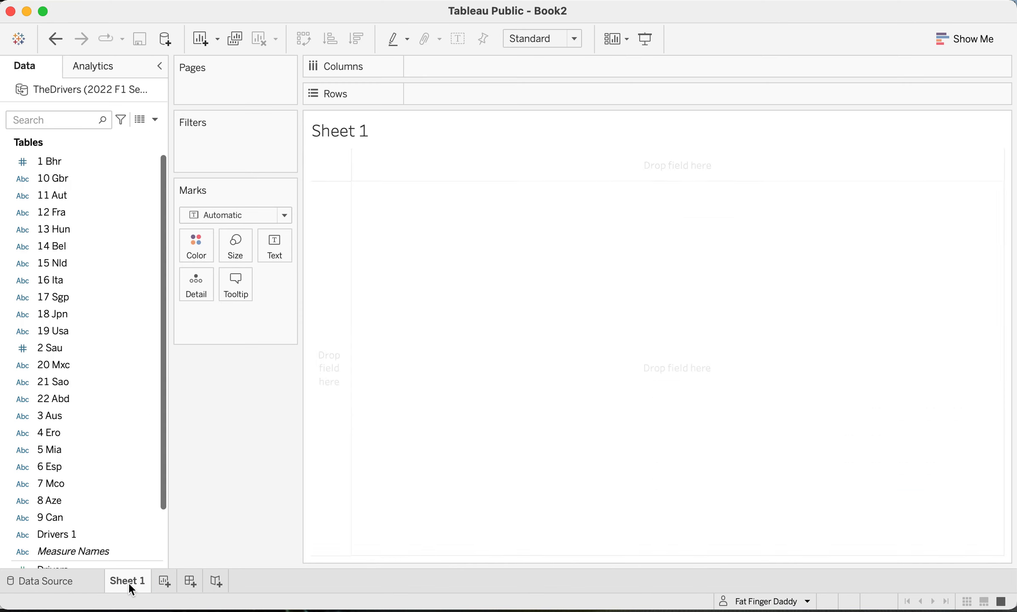
scroll(110, 378, "down", 5)
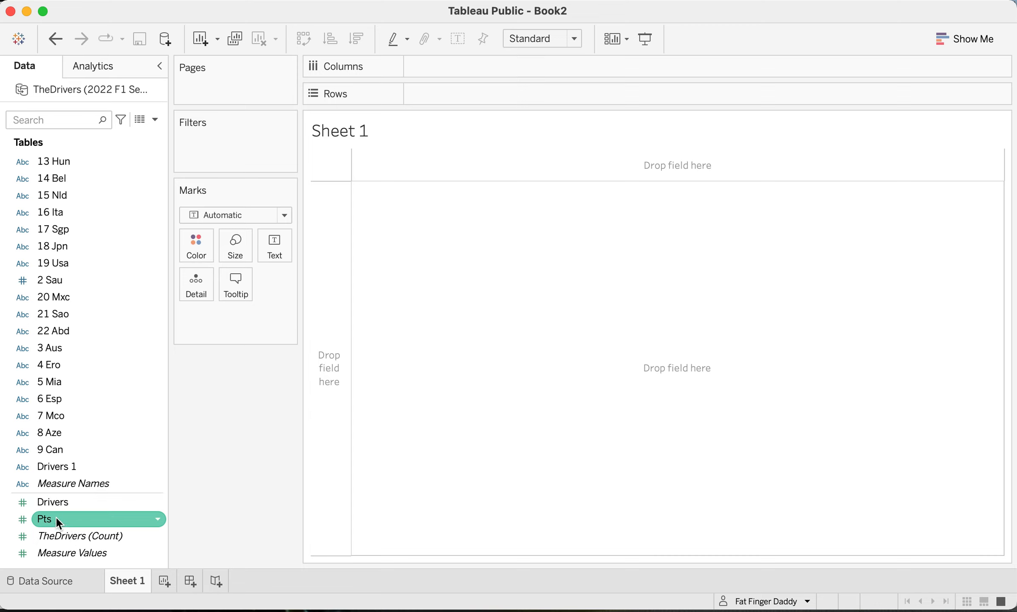
scroll(57, 365, "up", 3)
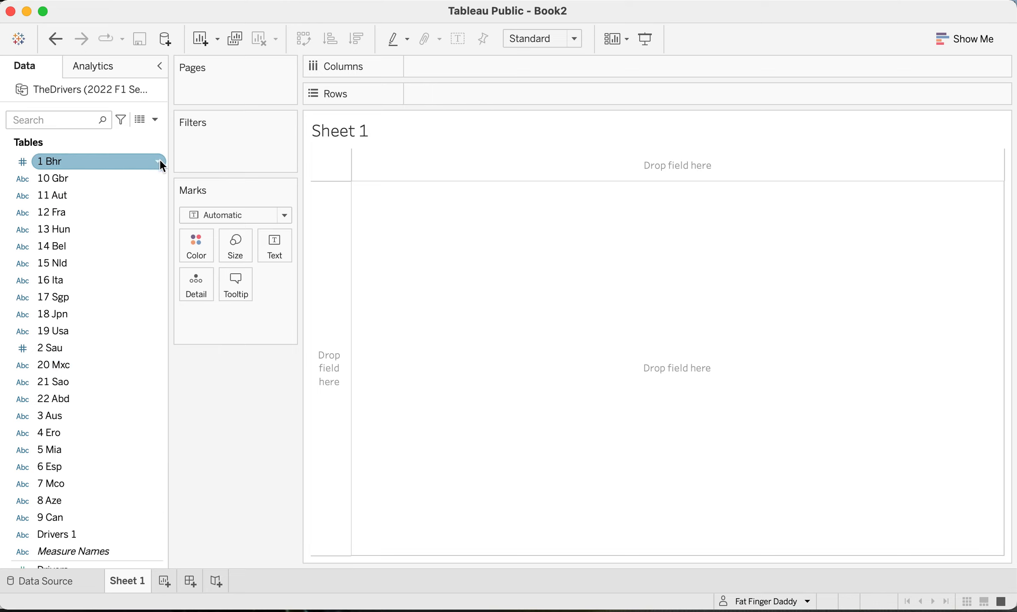
left_click(161, 161)
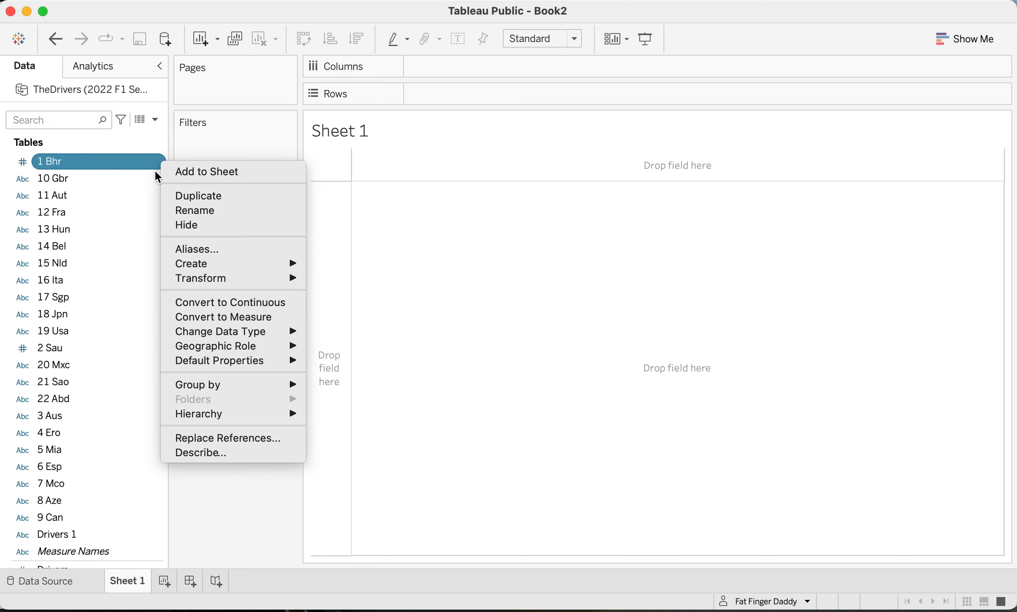
left_click(155, 163)
left_click(157, 162)
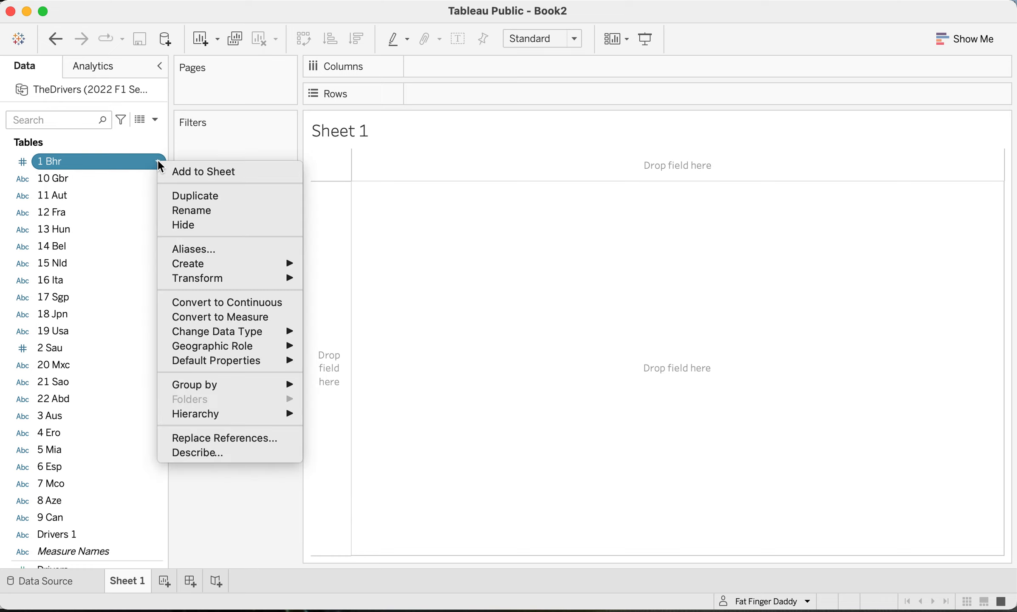
left_click(197, 317)
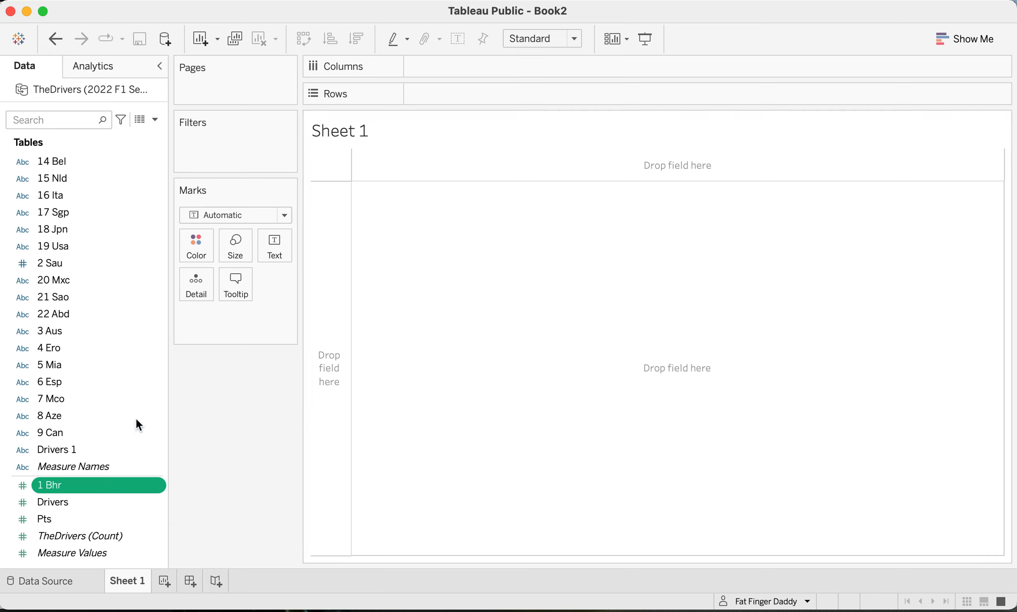
- Build a text table with Drivers 1 as rows and the 1 Bhr points as the values
left_click(77, 447)
left_click_drag(258, 388, 326, 360)
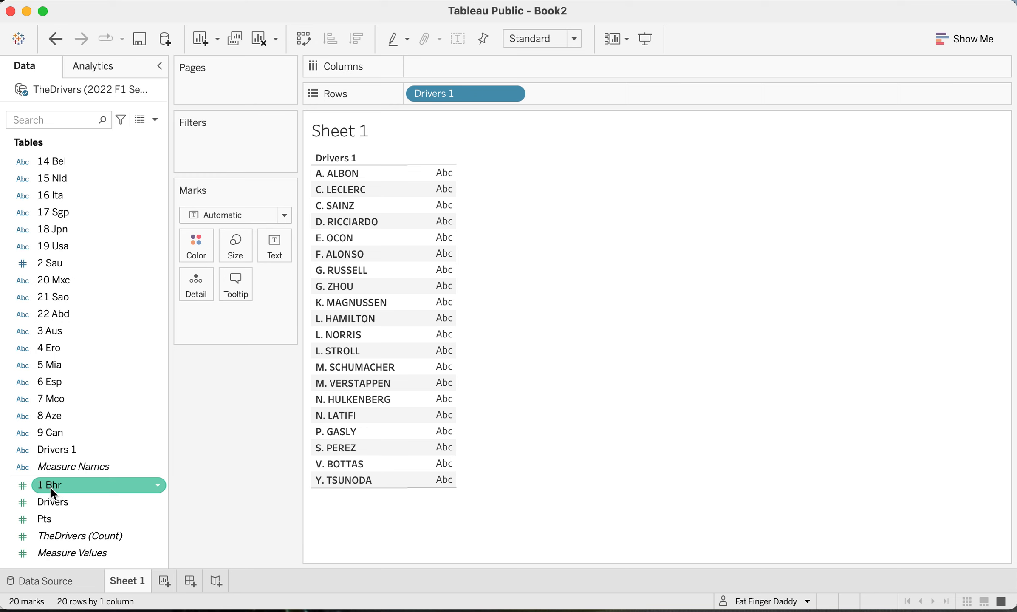
left_click_drag(51, 488, 432, 377)
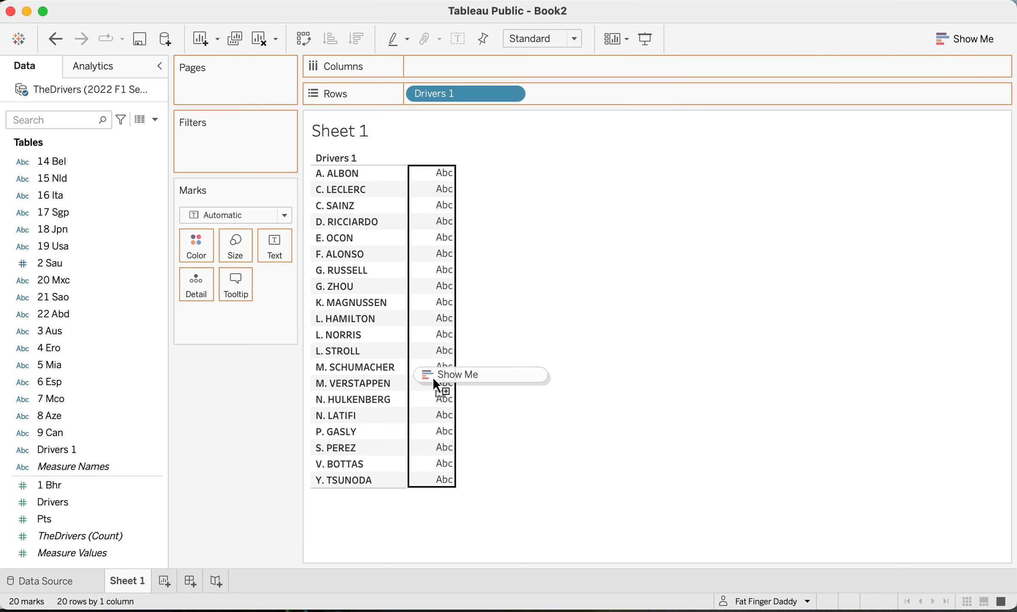
left_click_drag(433, 377, 431, 375)
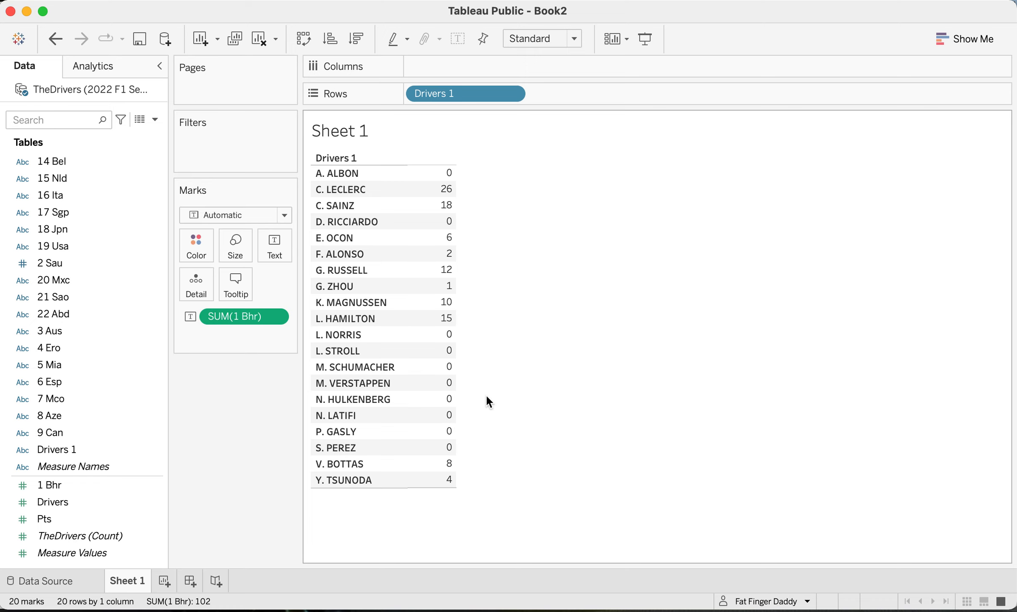
- Turn the table into a horizontal bar chart and sort the drivers in descending order of 1 Bhr
mouse_move(453, 196)
left_click(961, 40)
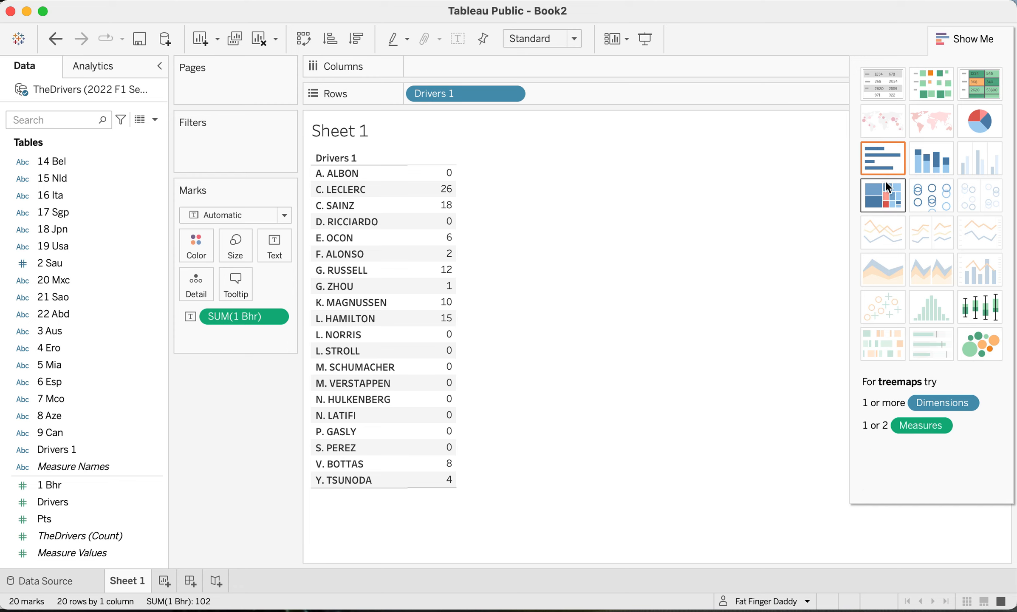
left_click(887, 158)
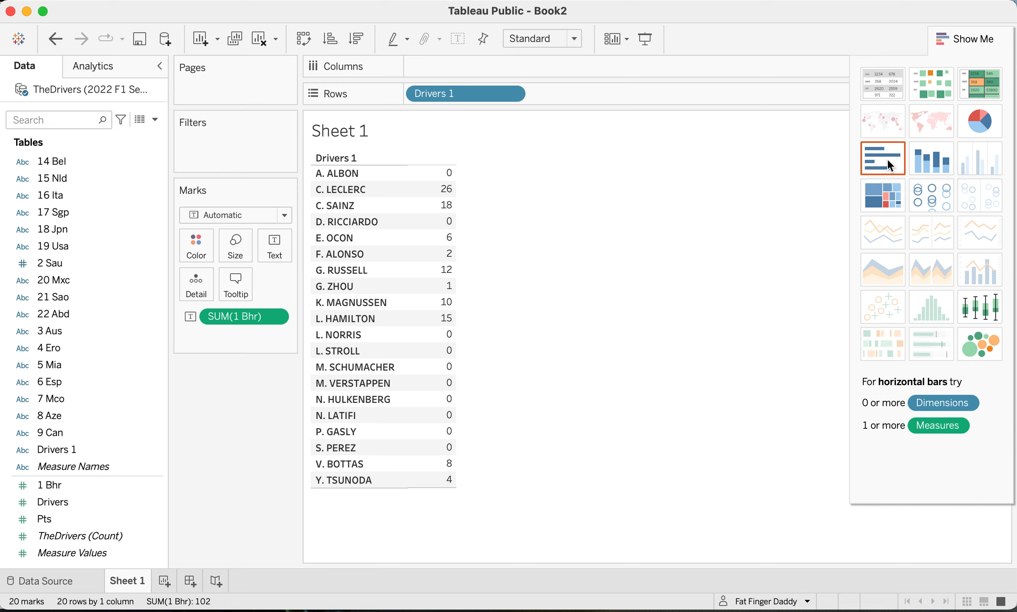
left_click(973, 38)
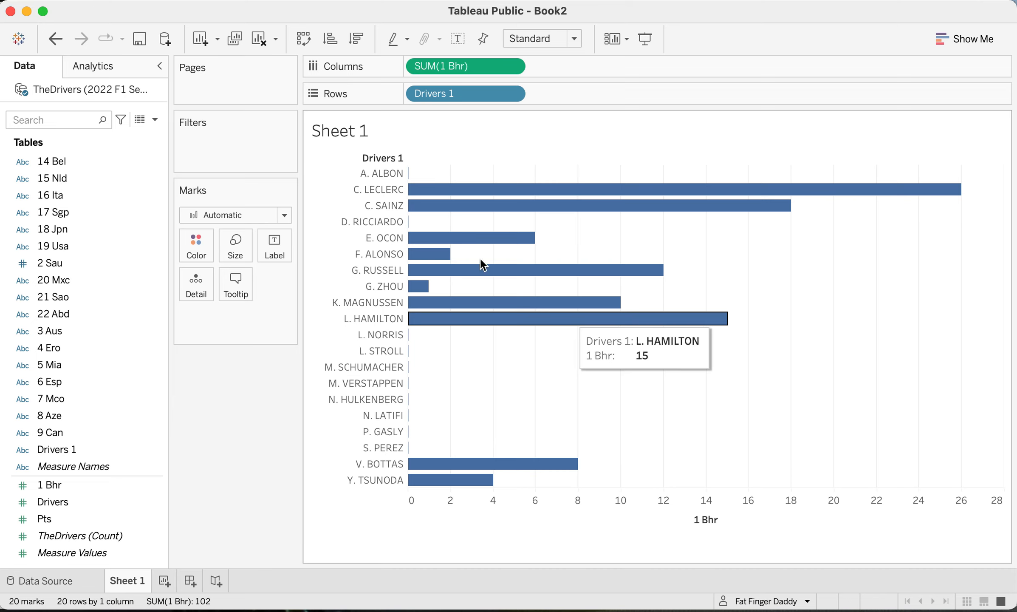
left_click(358, 40)
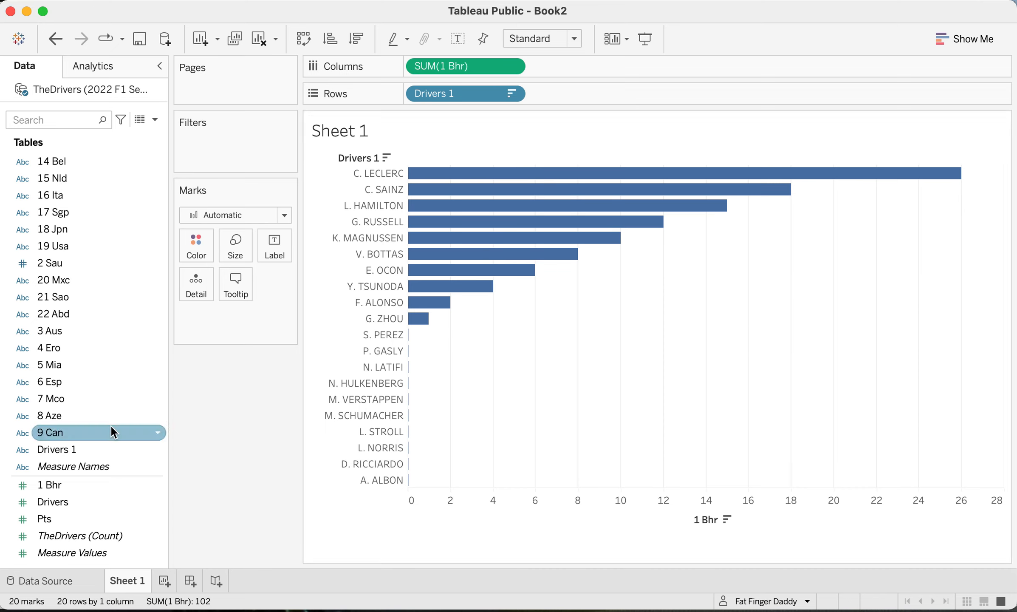
- Try colouring the bars by the Drivers 1 field, and undo the colouring
left_click(60, 448)
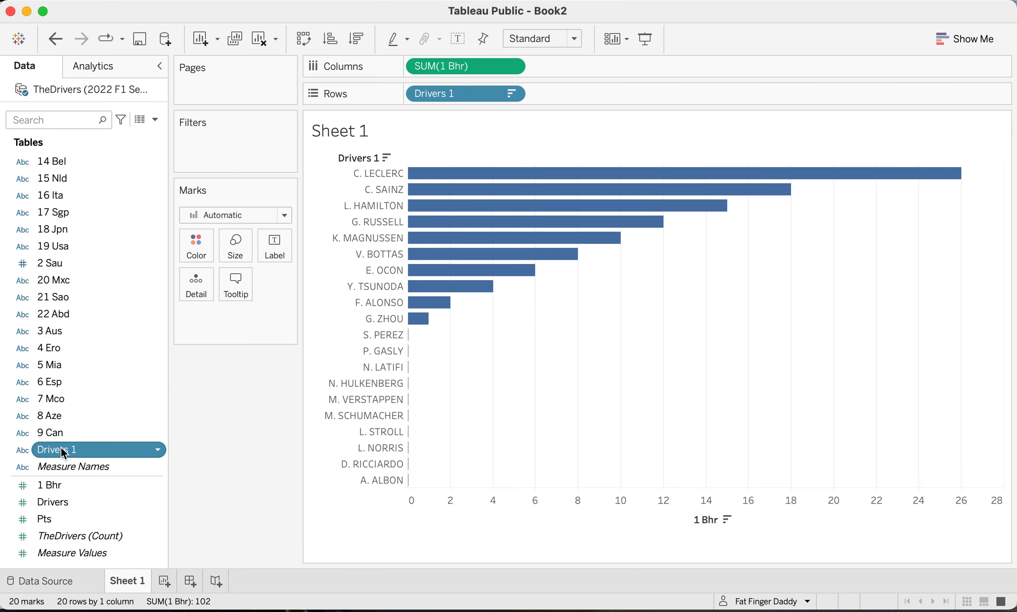
left_click_drag(61, 447, 193, 244)
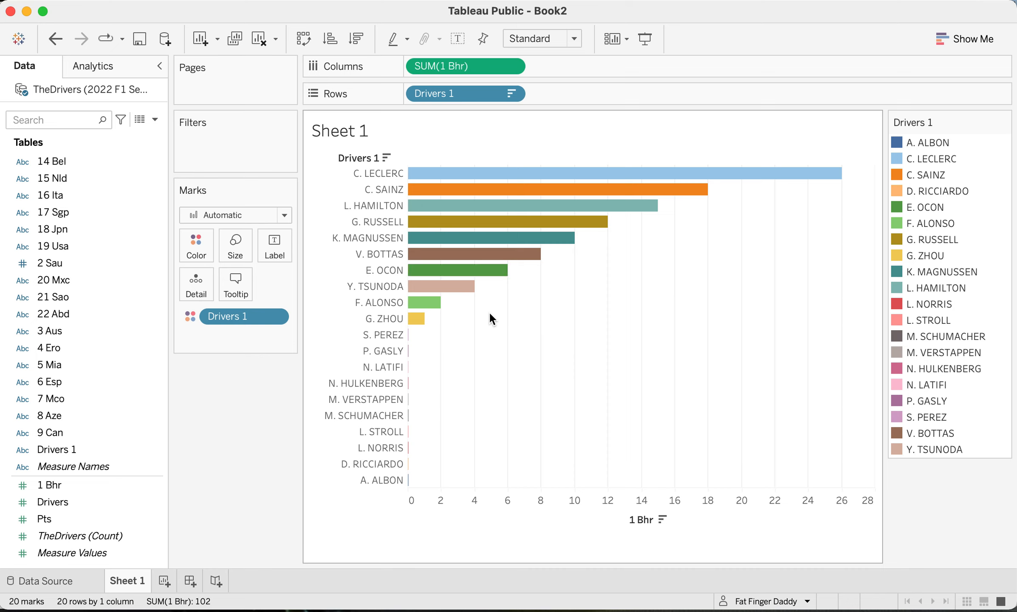
mouse_move(580, 208)
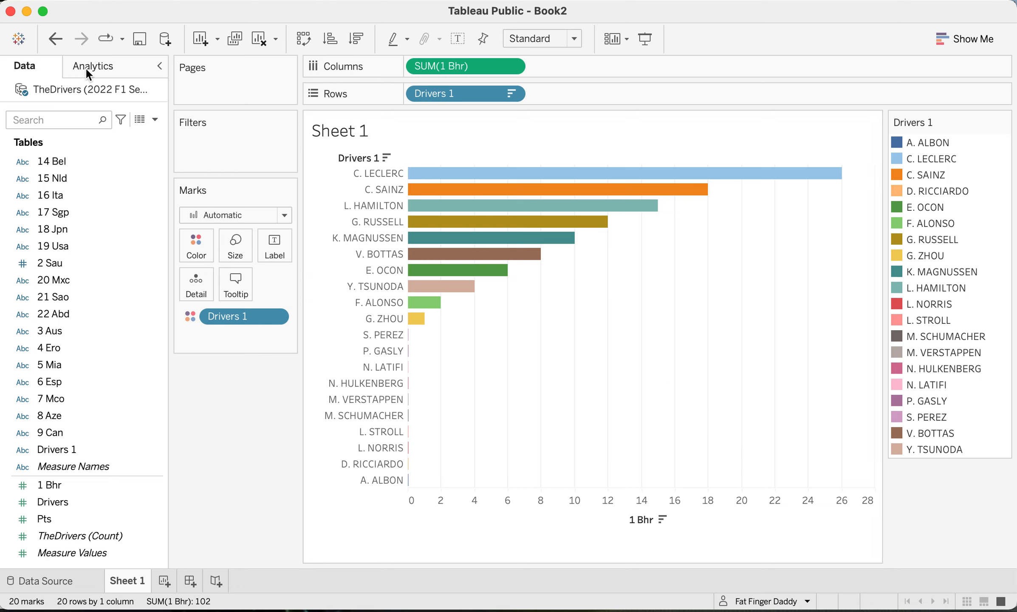
left_click(55, 41)
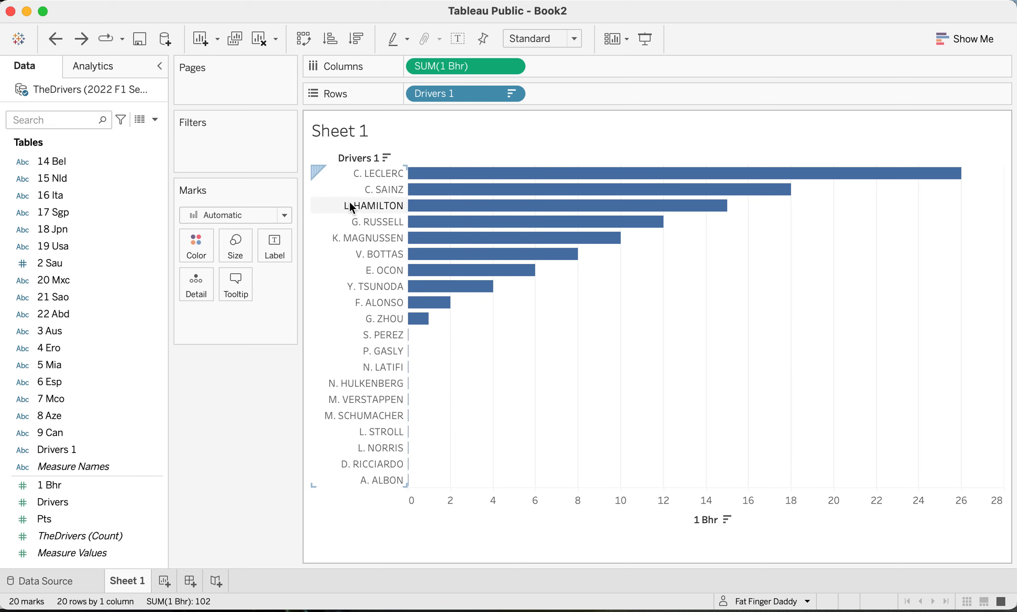
- Change the chart title to "The Drivers" and recolour the title text
double_click(338, 135)
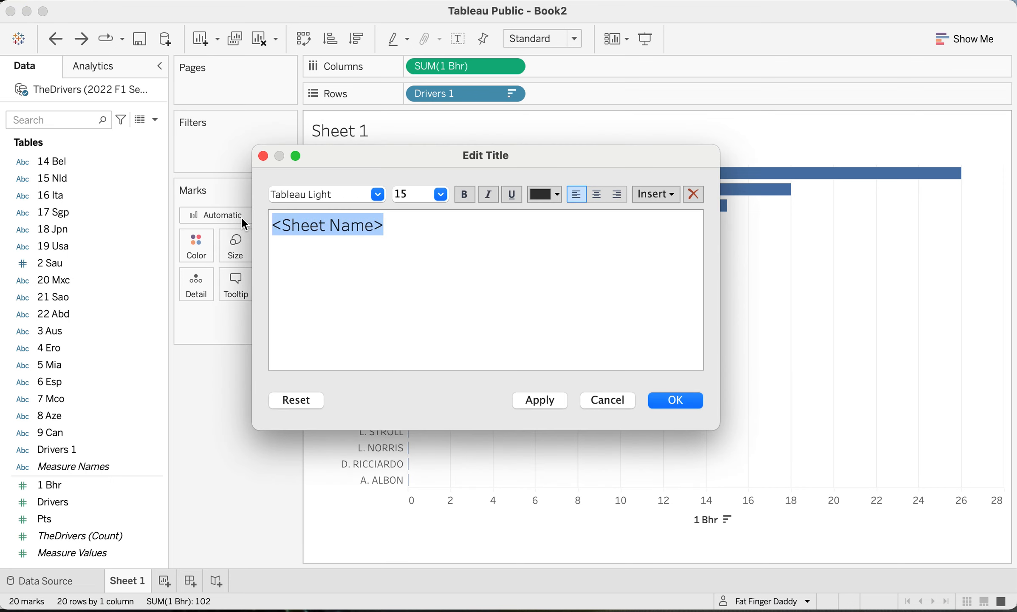
type("The Drivers")
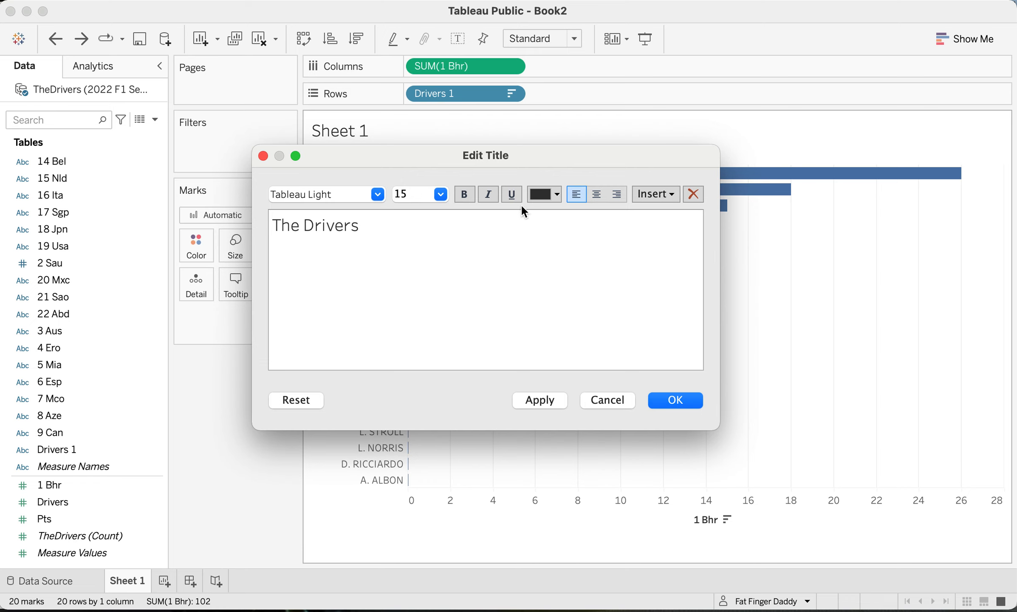
left_click(547, 192)
left_click(541, 216)
key("shift+Left")
key("super+a")
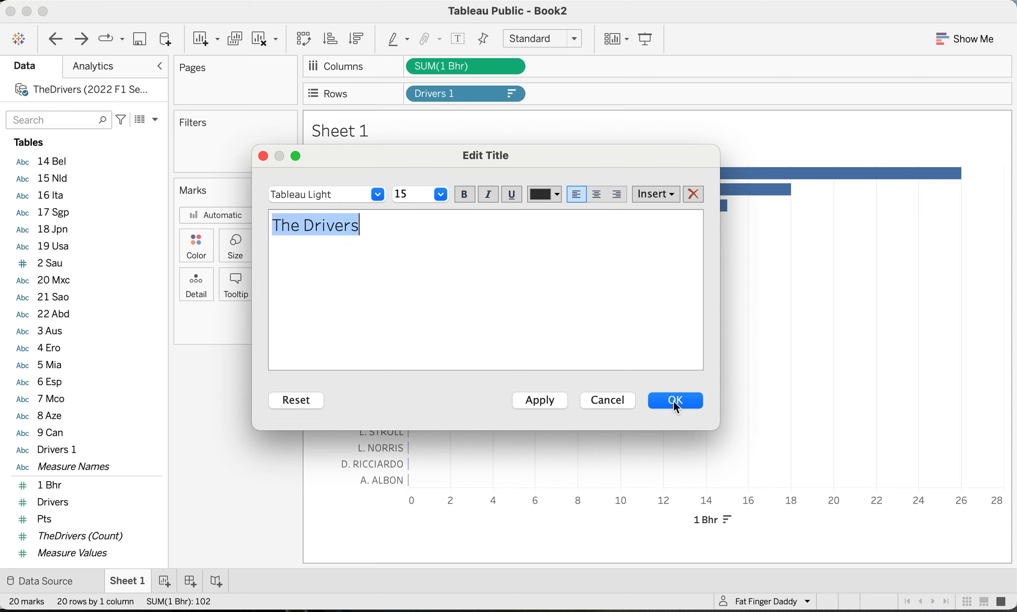
left_click(543, 194)
left_click(539, 211)
left_click(678, 399)
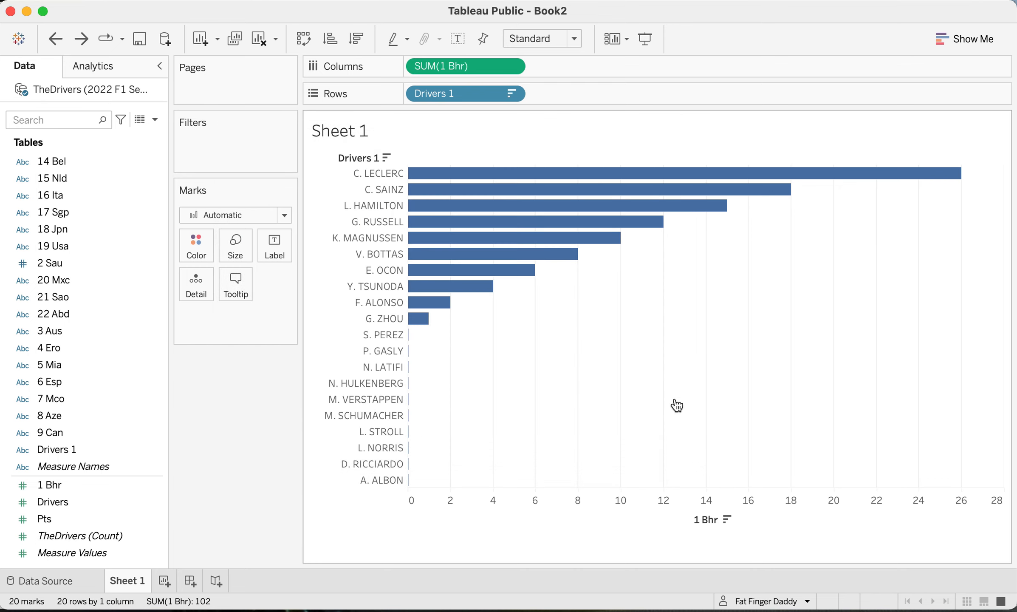
- Hide the field labels for rows above the driver names in the chart
right_click(359, 156)
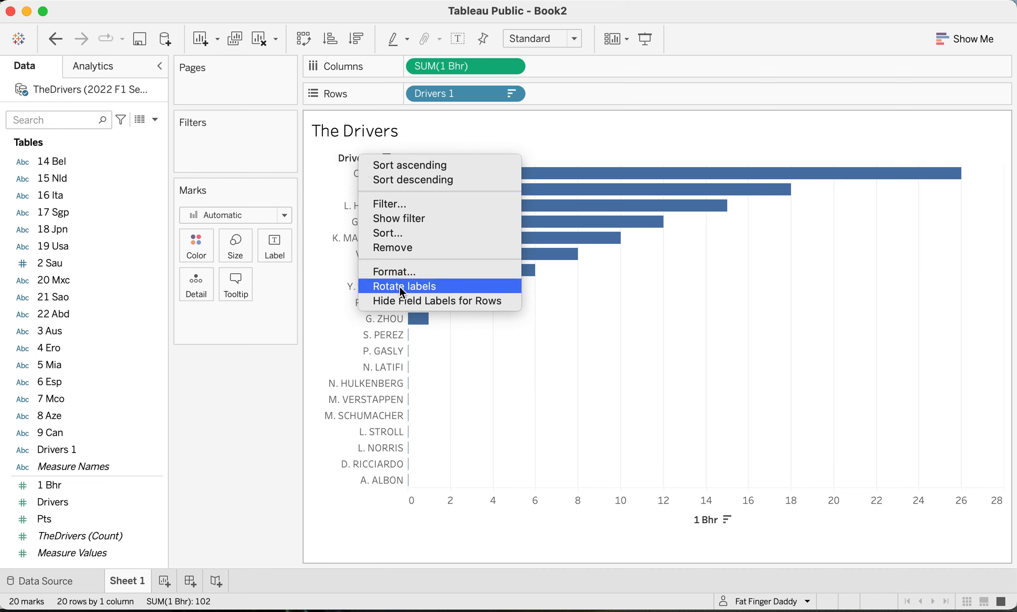
left_click(423, 299)
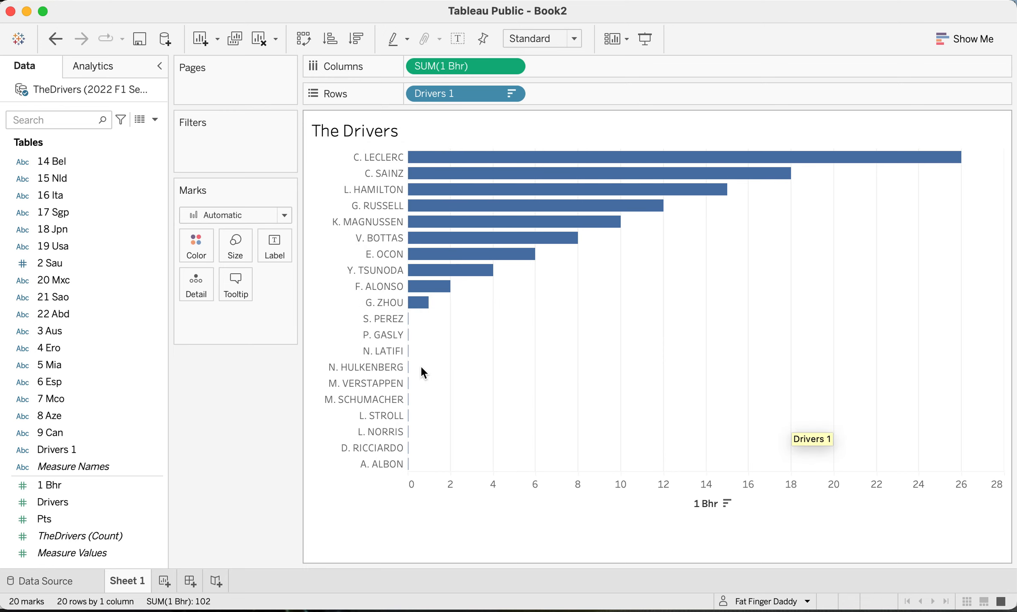
- Rename the Sheet 1 worksheet as "TheDrivers"
double_click(134, 584)
type("Th")
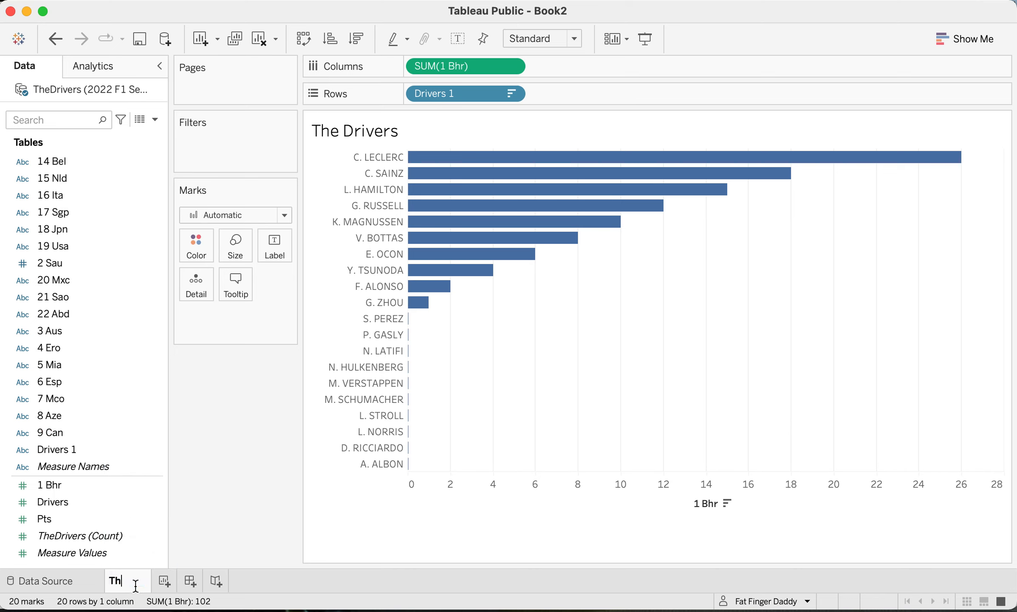
type("eDrivers")
key("Return")
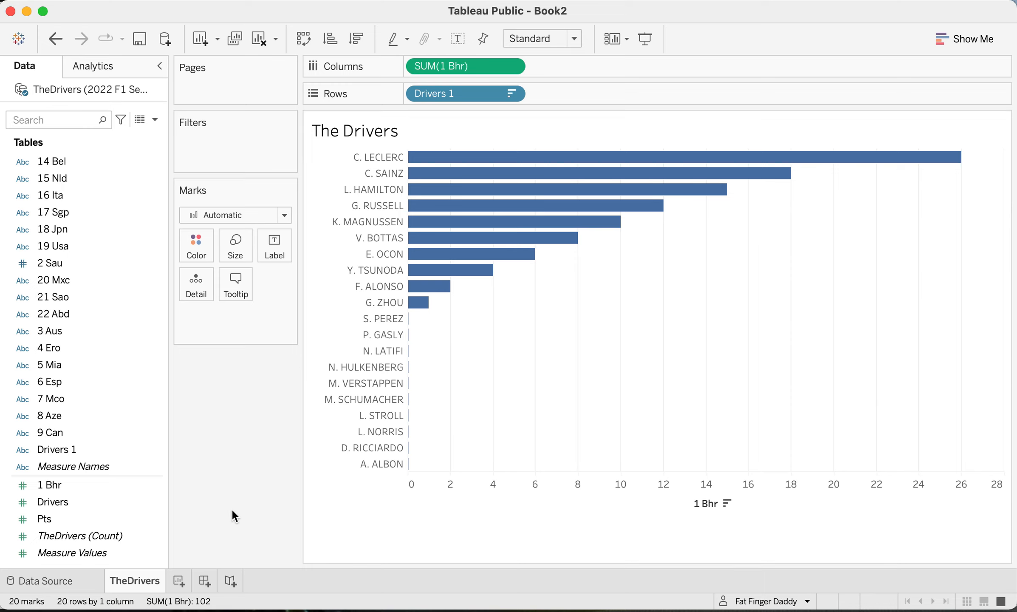
- Add a second worksheet and start a new data source connection to Google Sheets
left_click(178, 582)
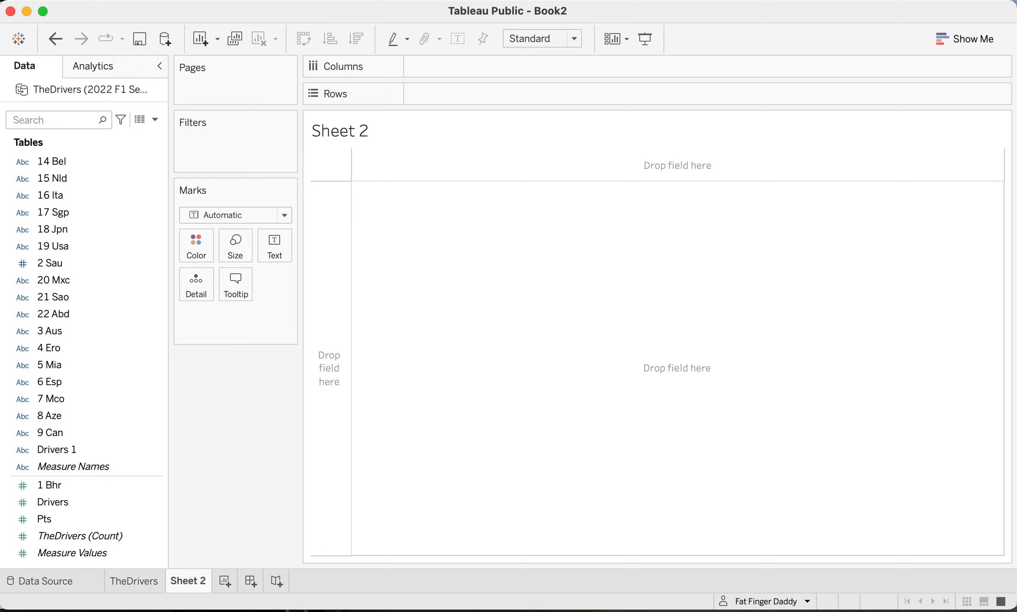
left_click(147, 0)
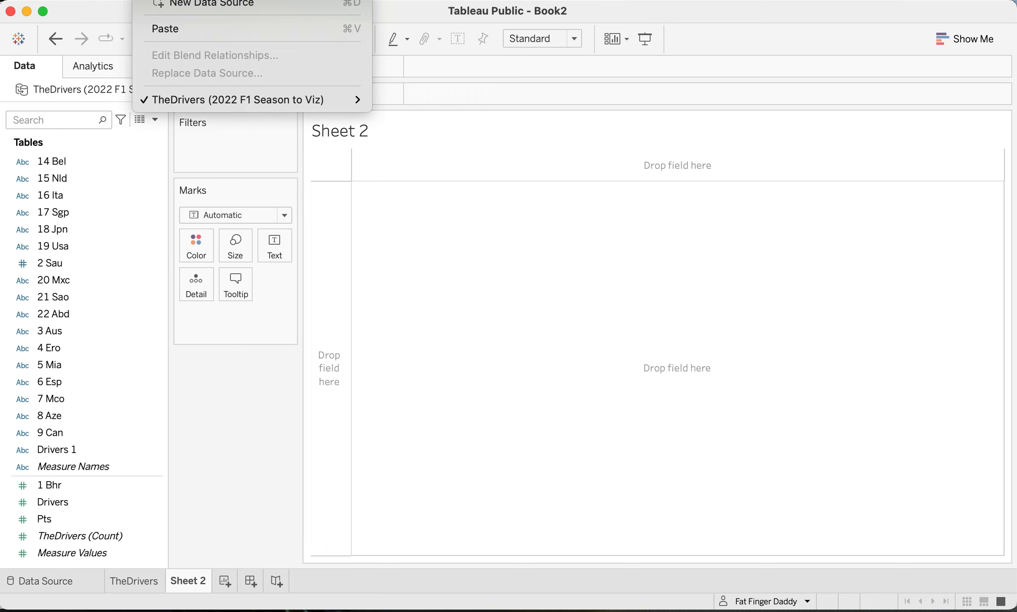
left_click(163, 5)
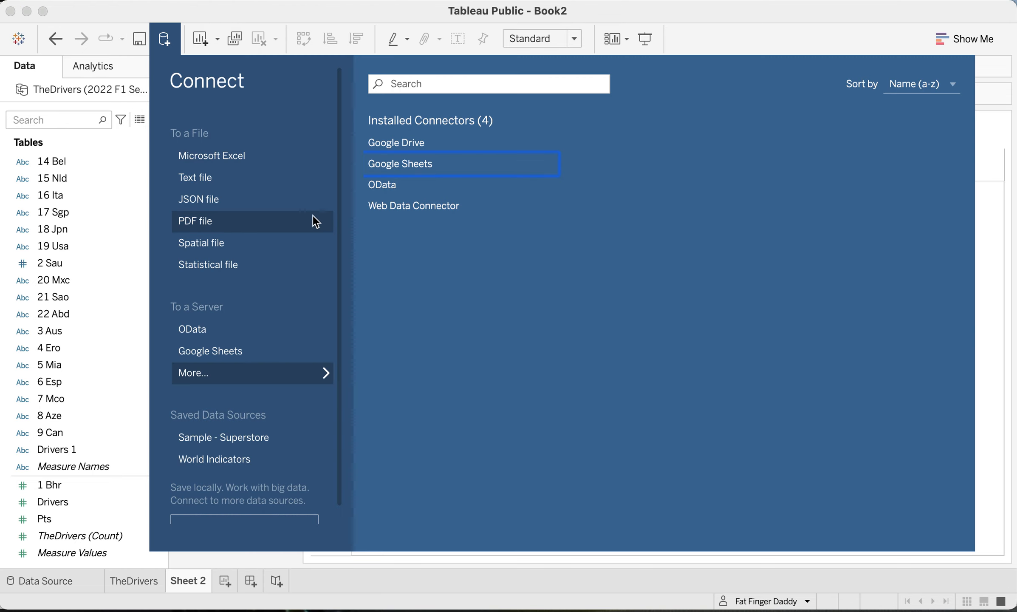
left_click(402, 165)
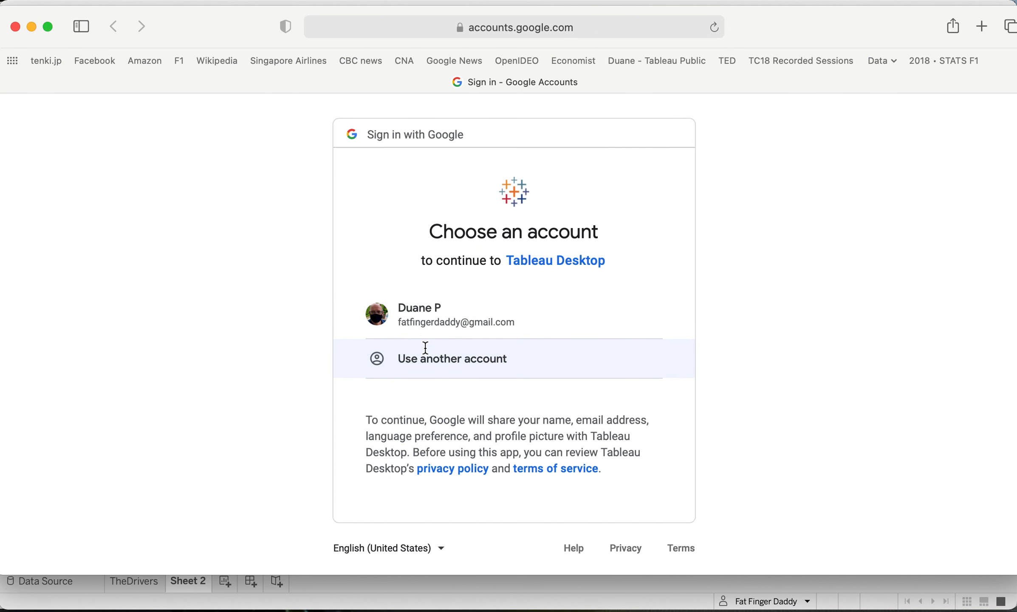
- Sign in with the listed Google account, allow Tableau access to its Drive files, and close the authentication window
left_click(444, 322)
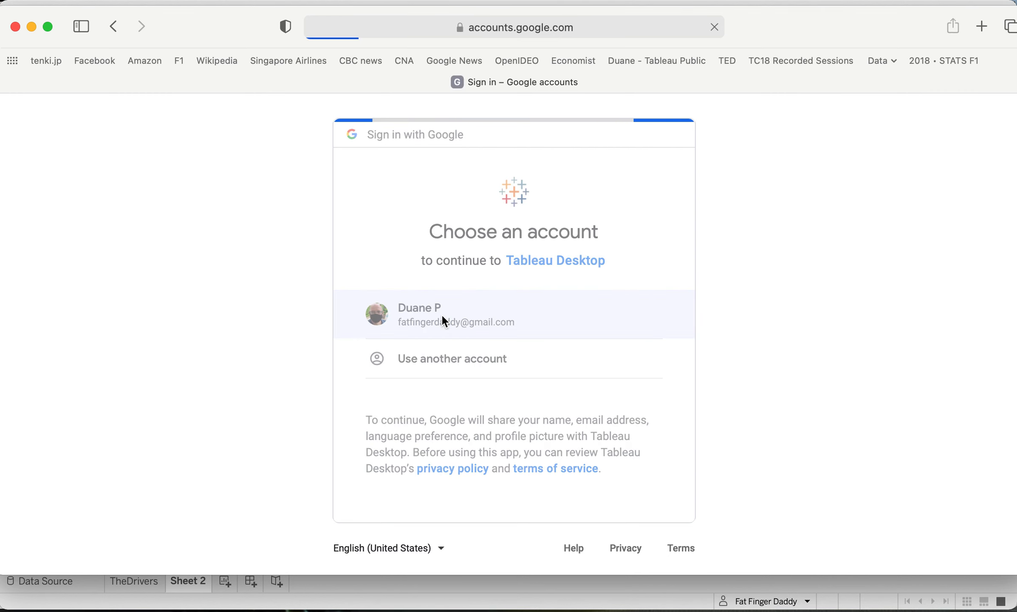
scroll(597, 374, "down", 2)
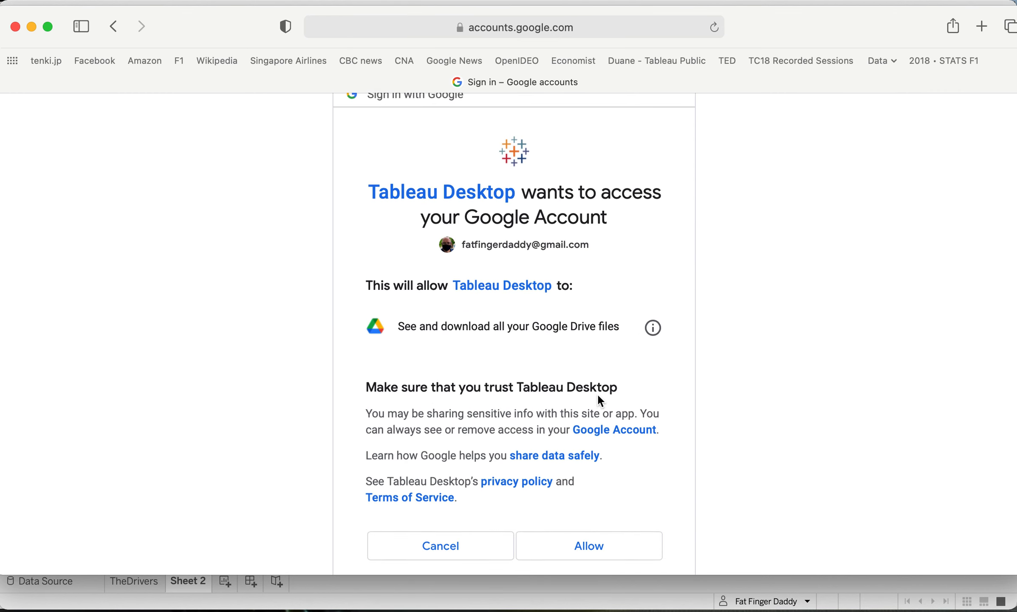
left_click(618, 552)
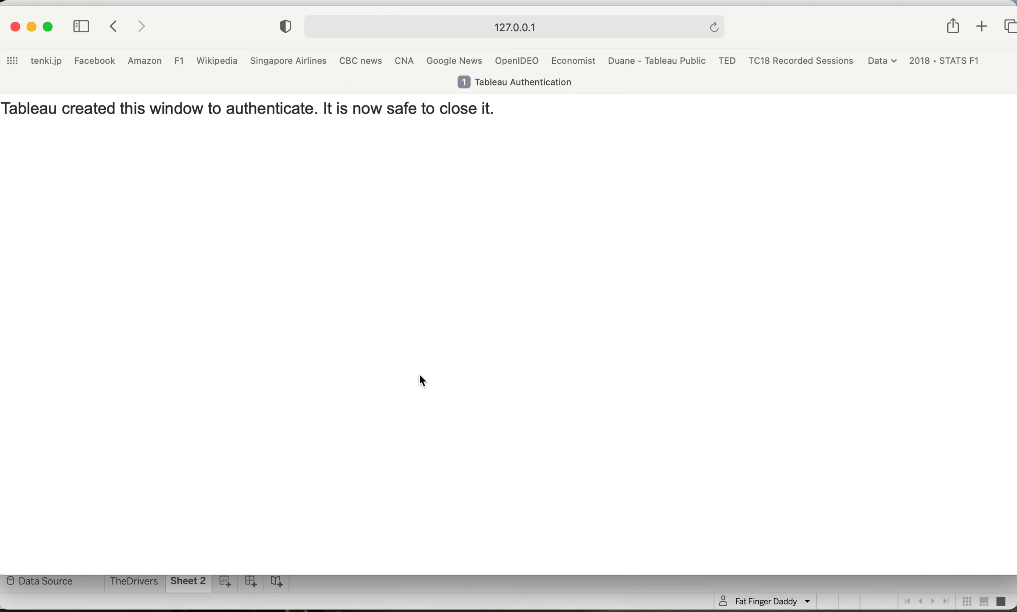
left_click(15, 27)
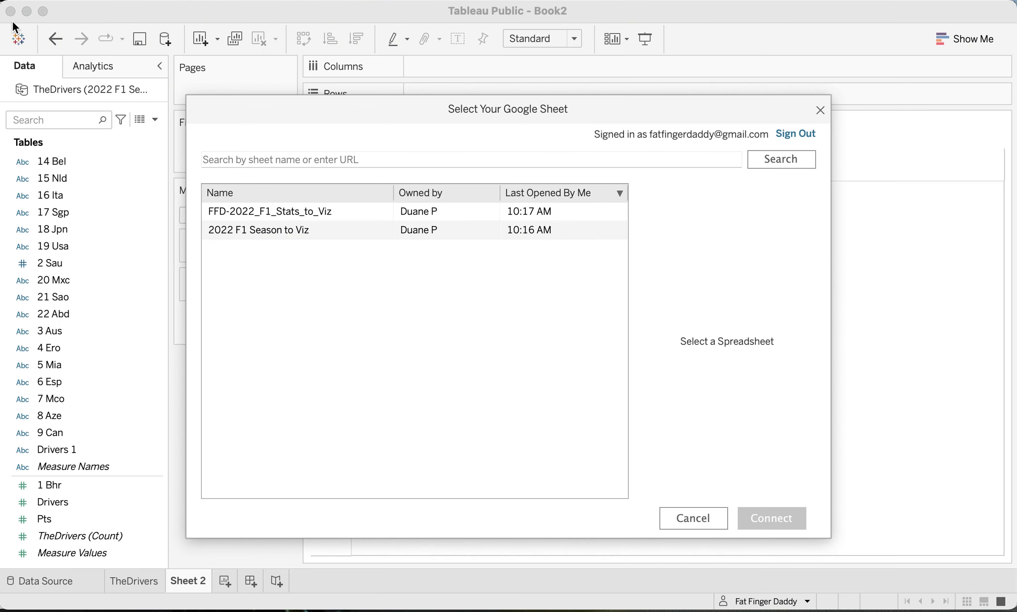
- Connect to the "2022 F1 Season to Viz" spreadsheet and add its TheConstructors table, cleaned with Data Interpreter
left_click(304, 230)
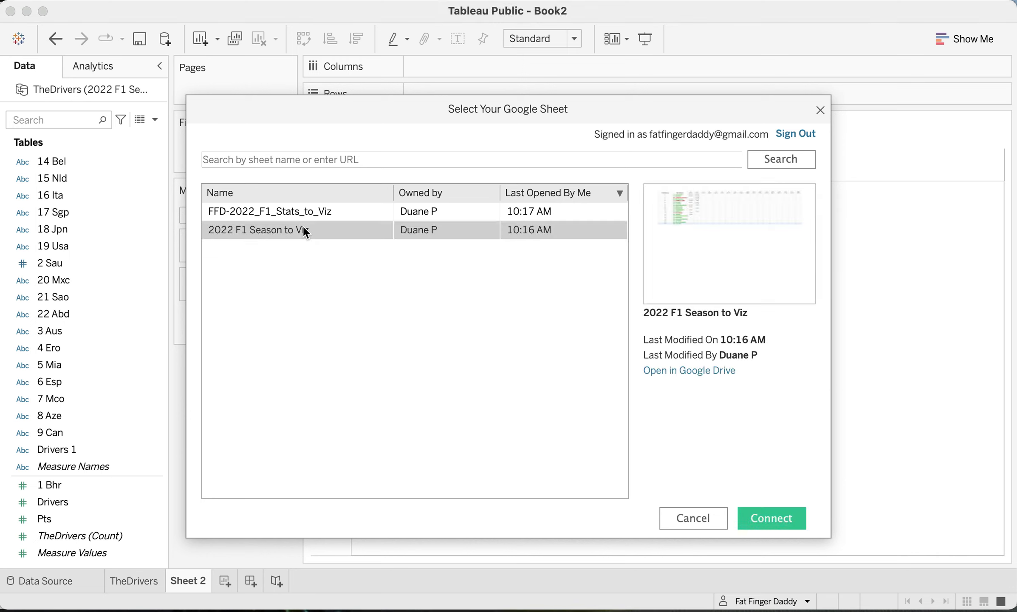
left_click(770, 525)
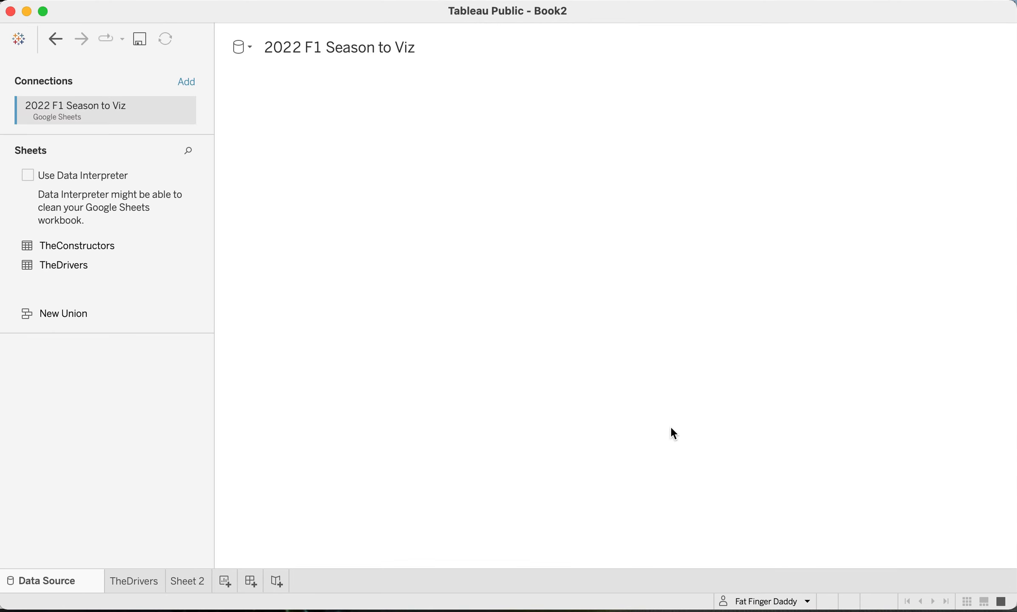
left_click_drag(92, 249, 599, 266)
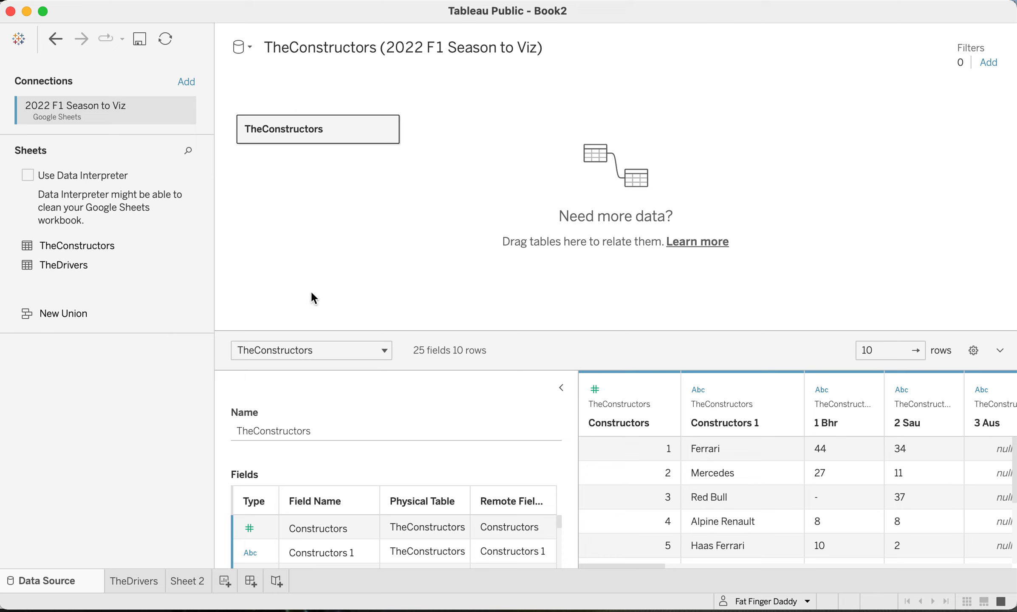
left_click(56, 178)
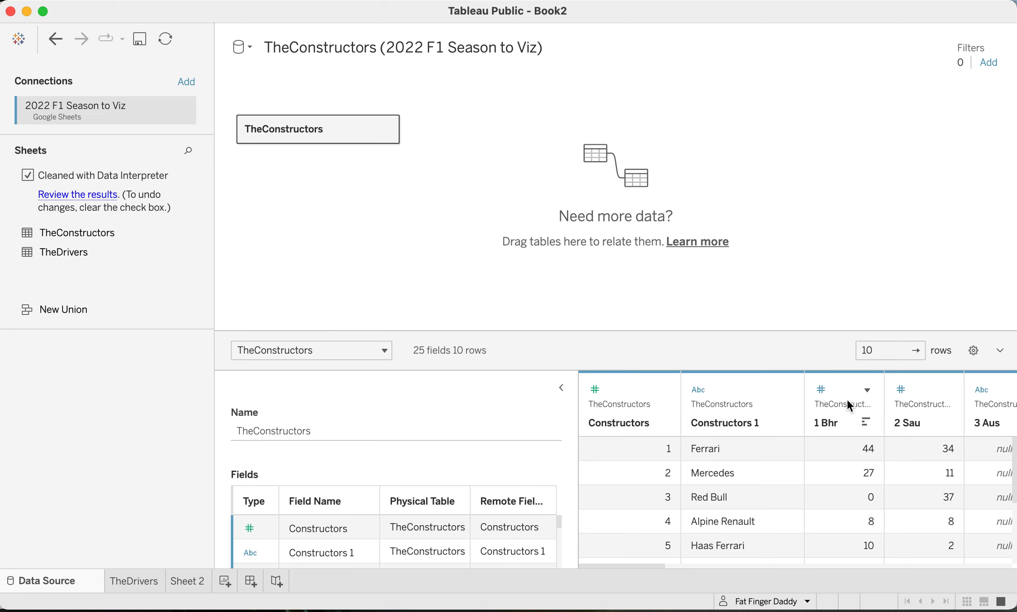
- Check the data type assigned to the 1 Bhr column of TheConstructors
left_click(867, 389)
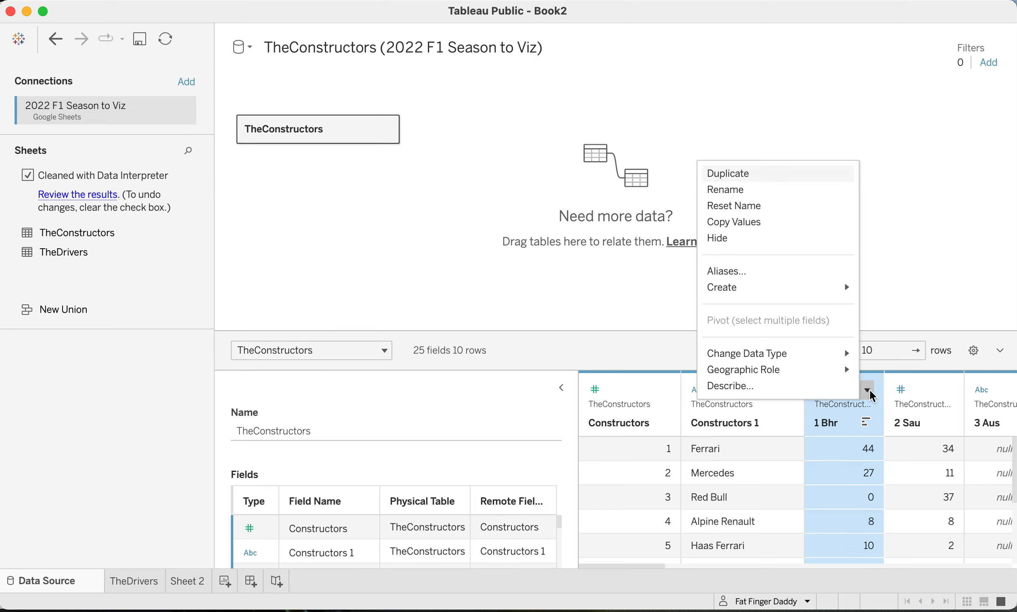
mouse_move(815, 350)
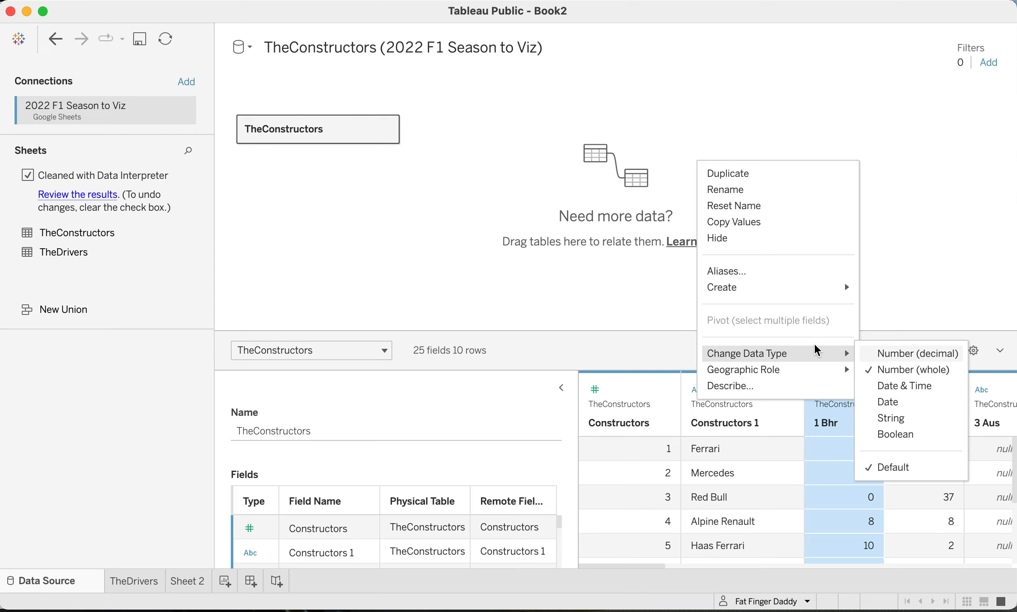
left_click(908, 285)
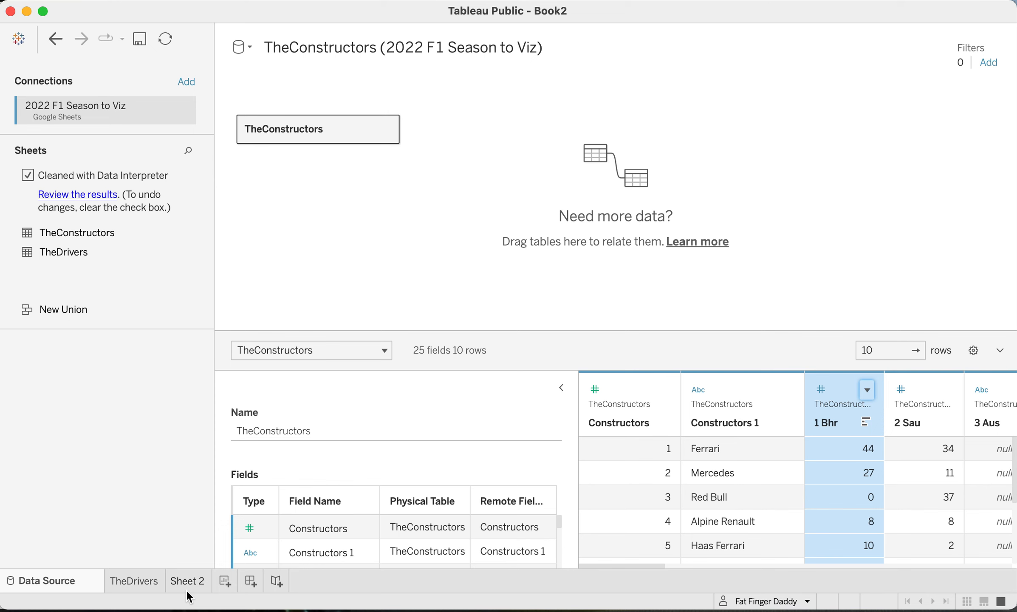
- On Sheet 2, convert the 1 Bhr field of TheConstructors to a measure
mouse_move(186, 589)
left_click(186, 581)
left_click(33, 176)
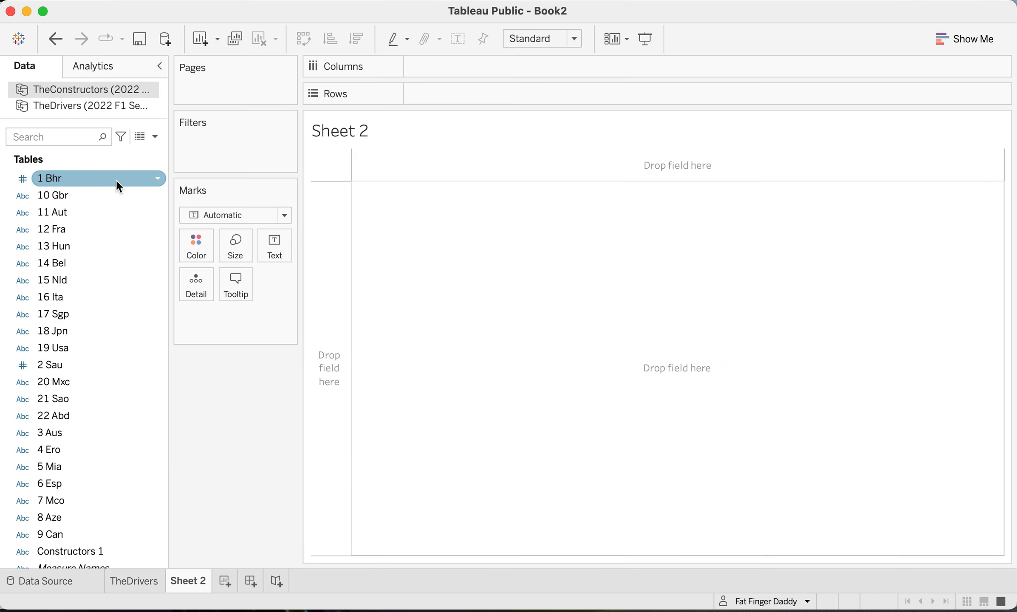
left_click(156, 176)
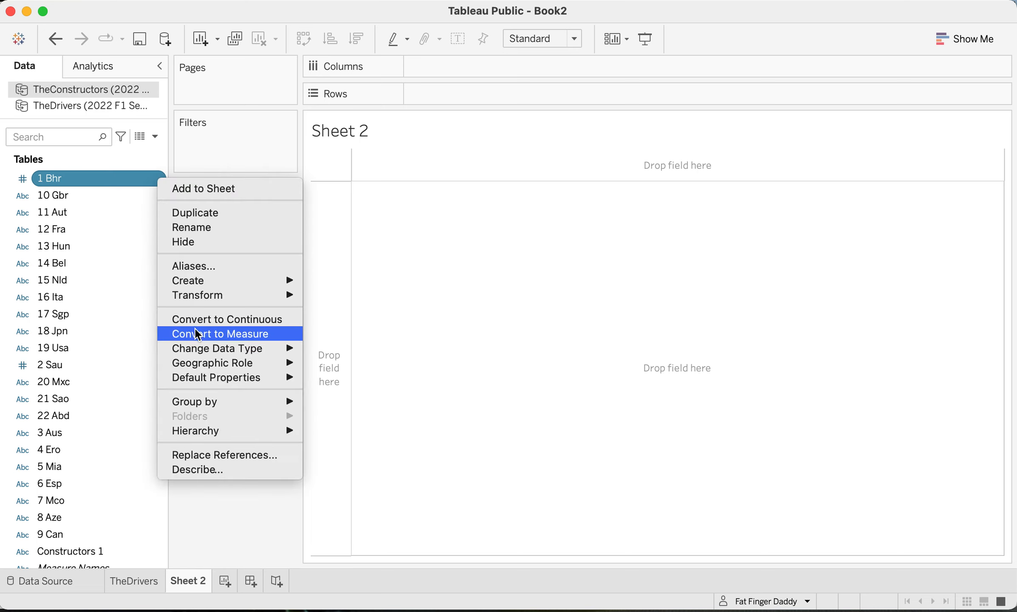
left_click(206, 335)
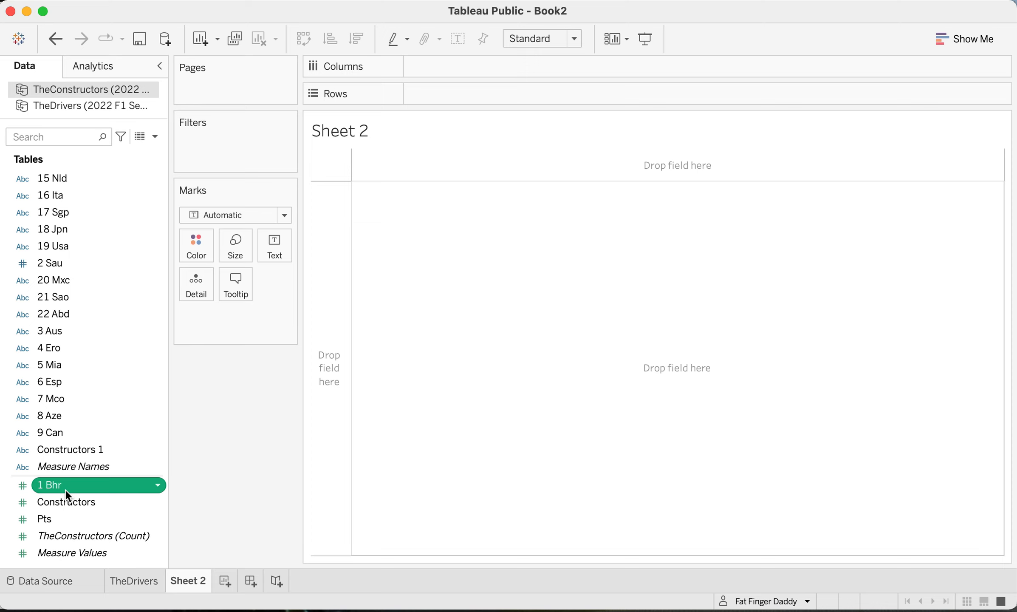
- Plot 1 Bhr by Constructors 1 as a horizontal bar chart sorted in descending order
left_click_drag(72, 485, 579, 382)
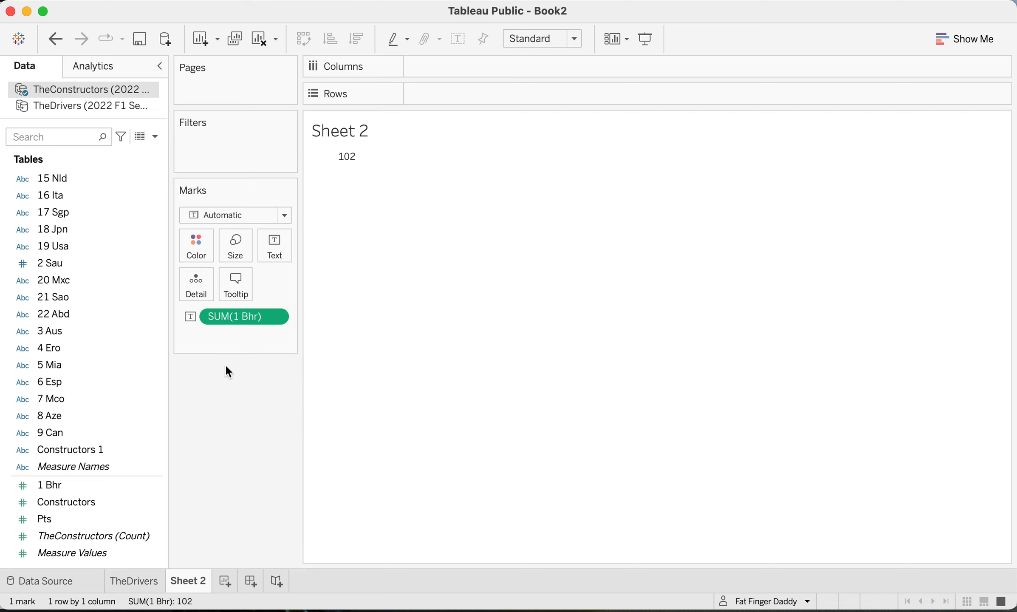
left_click_drag(63, 444, 439, 97)
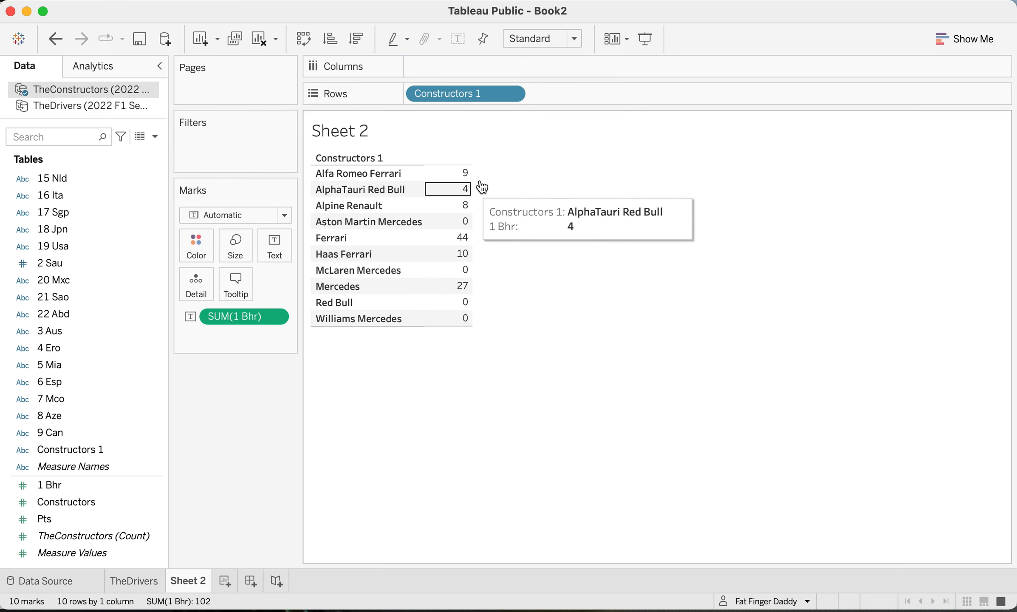
left_click(964, 39)
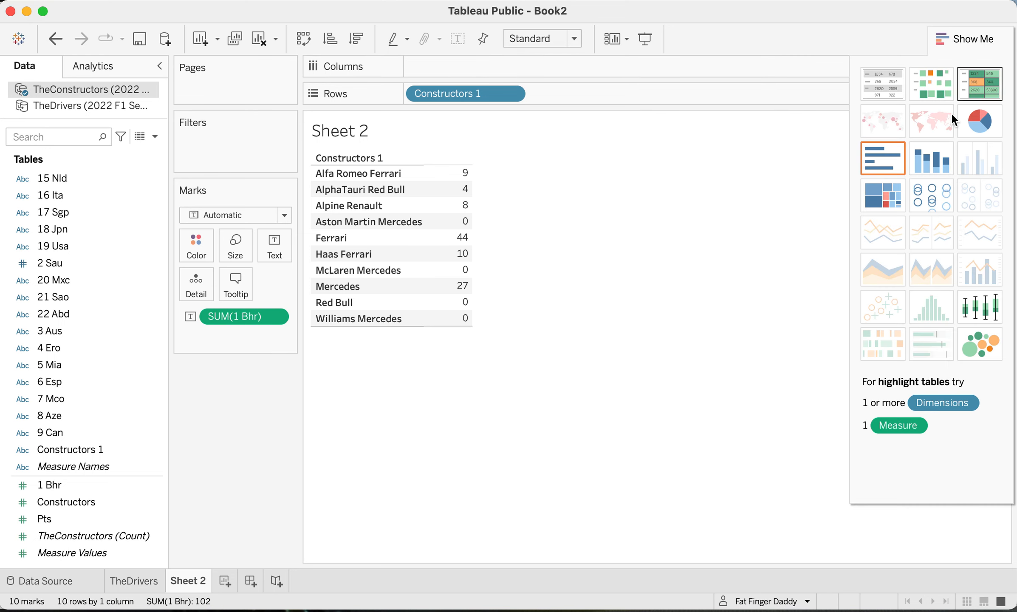
left_click(884, 161)
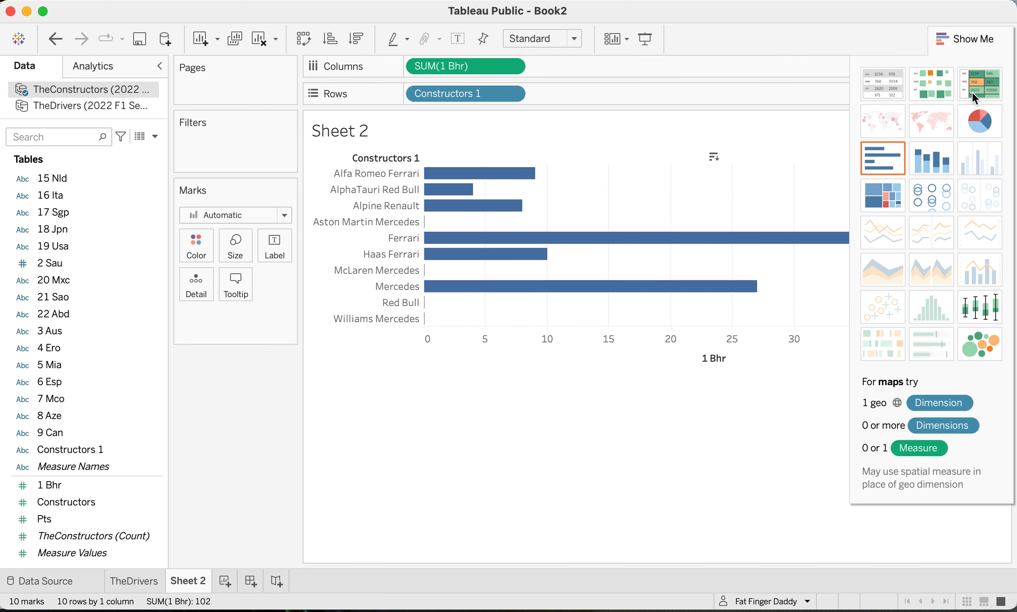
left_click(984, 39)
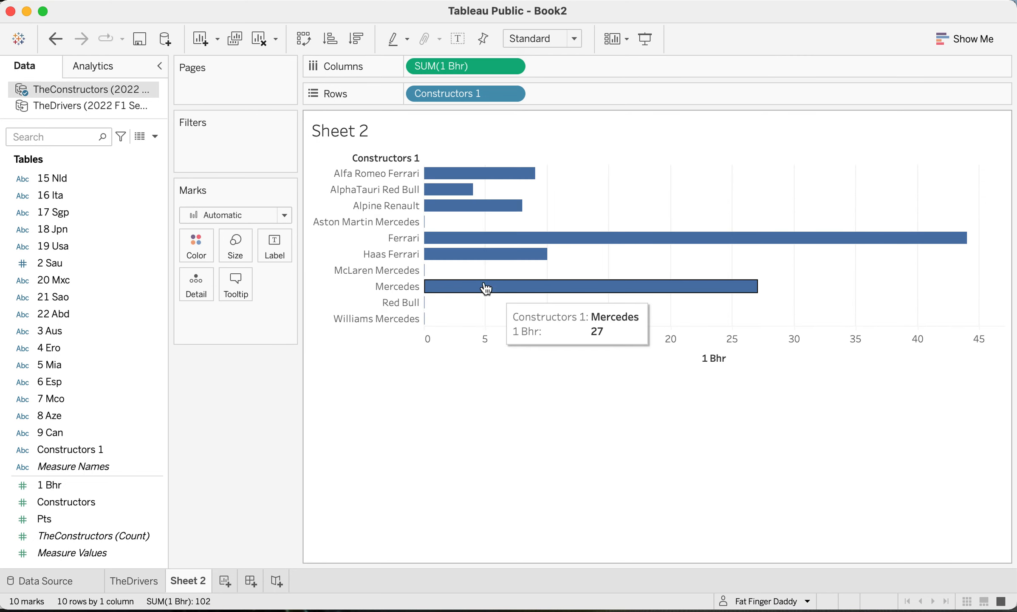
left_click(357, 39)
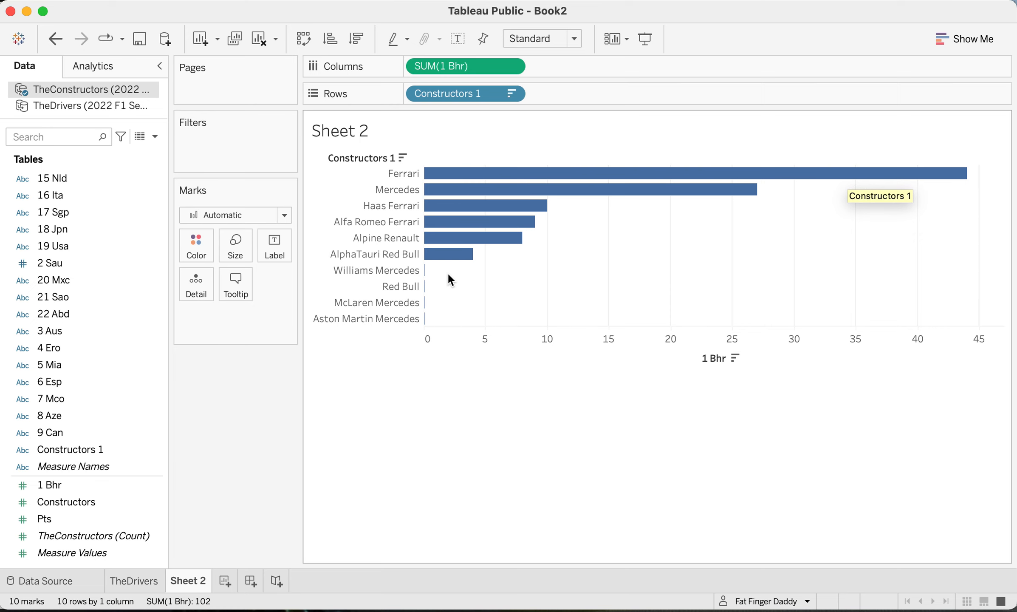
- Change the Sheet 2 chart title to "The Contructors" and colour the title text black
double_click(336, 129)
key("super+a")
type("The")
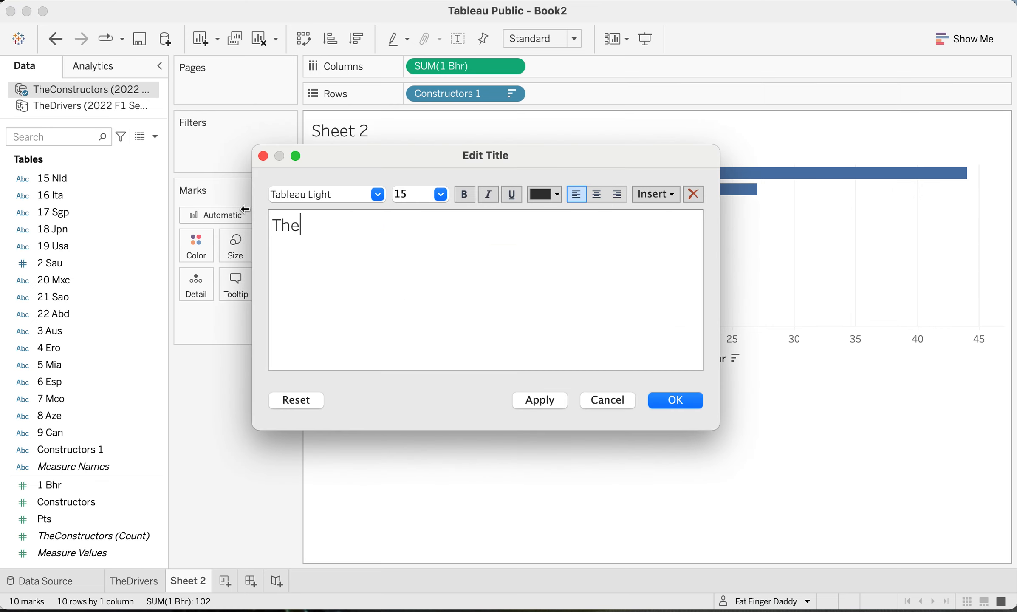
type(" Contructors")
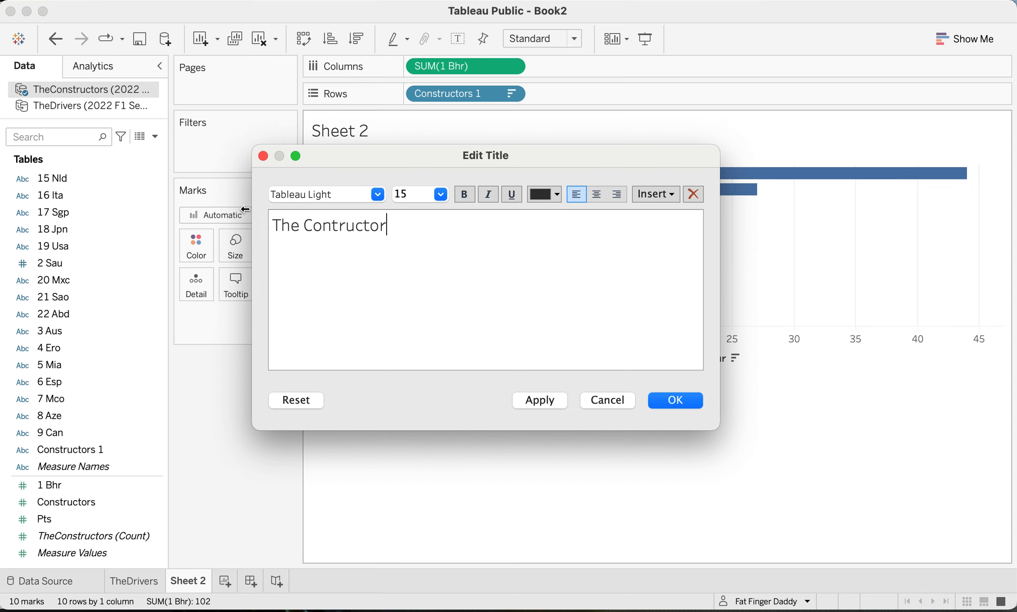
key("shift+Left")
key("shift+Left")
key("shift+Left")
key("shift+Left")
key("shift+Left")
key("shift+Left")
key("shift+Left")
key("shift+Left")
key("shift+Left")
key("shift+Left")
key("shift+Left")
key("shift+Left")
key("shift+Left")
key("shift+Left")
key("shift+Left")
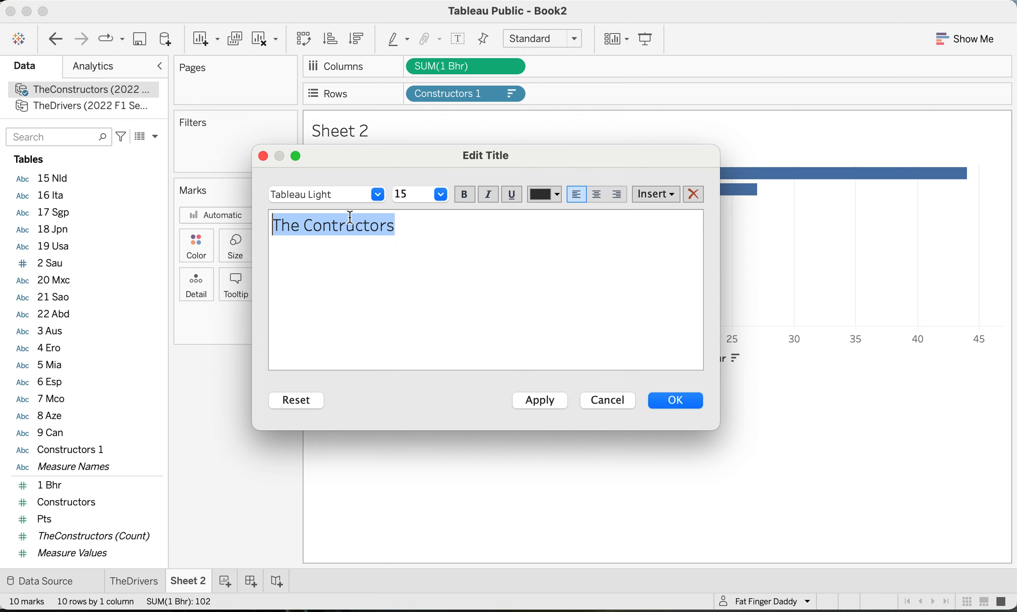
left_click(543, 196)
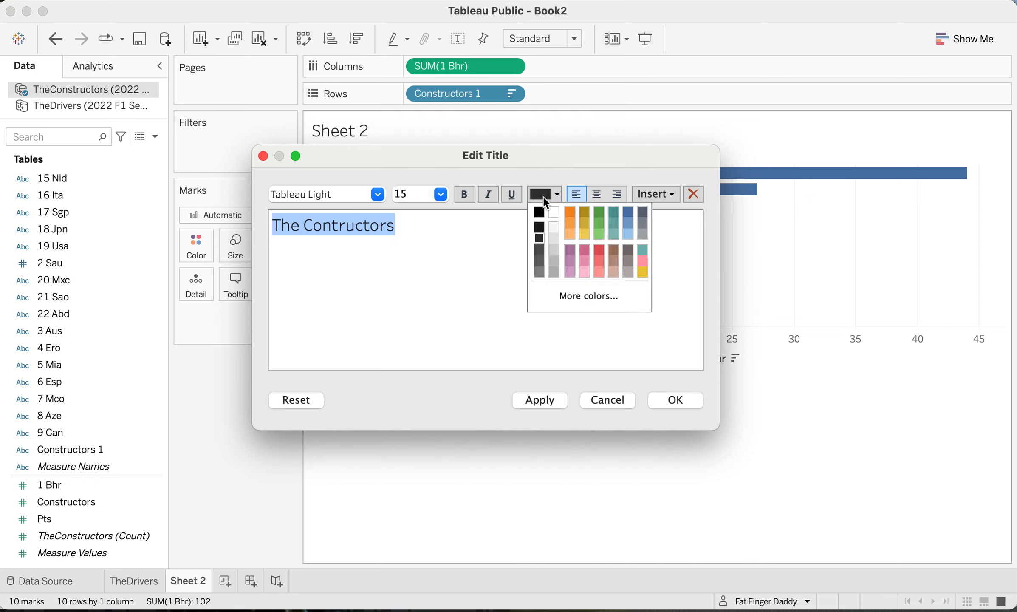
left_click(543, 215)
left_click(545, 194)
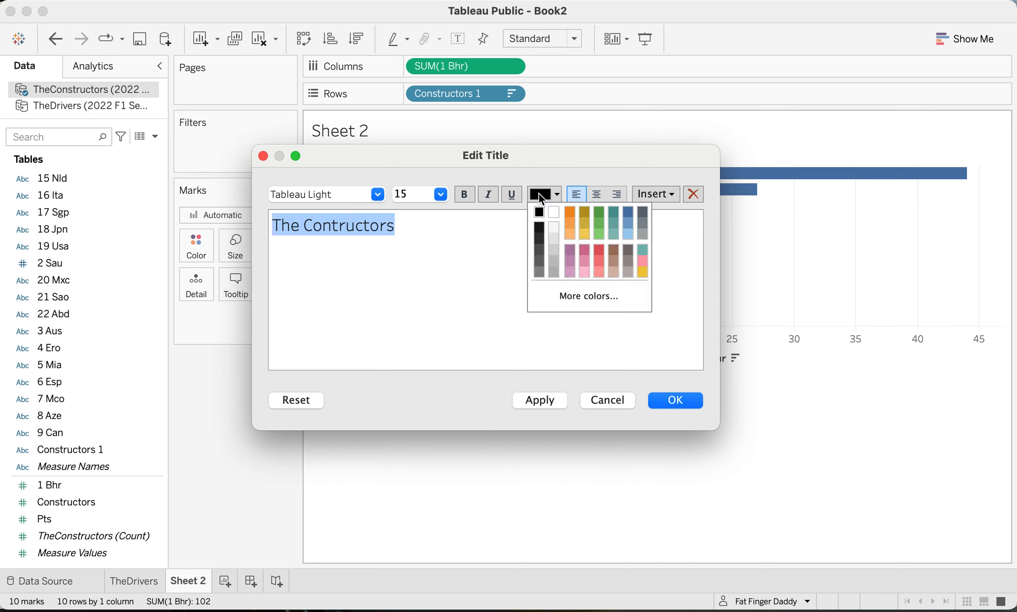
left_click(678, 400)
left_click(679, 399)
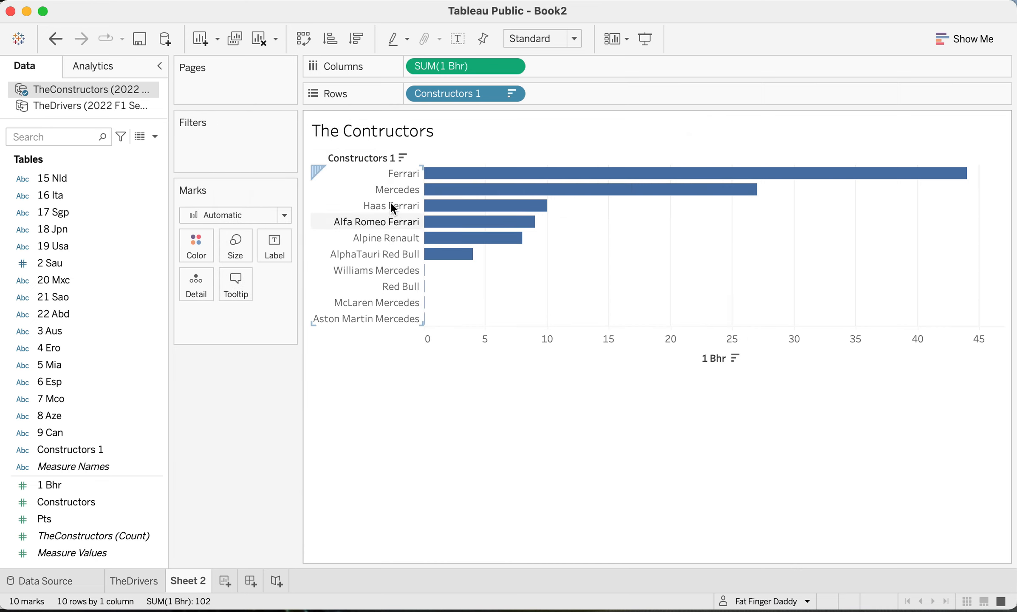
- Hide the field labels for rows in the constructors chart and colour its bars by Constructors 1
right_click(376, 158)
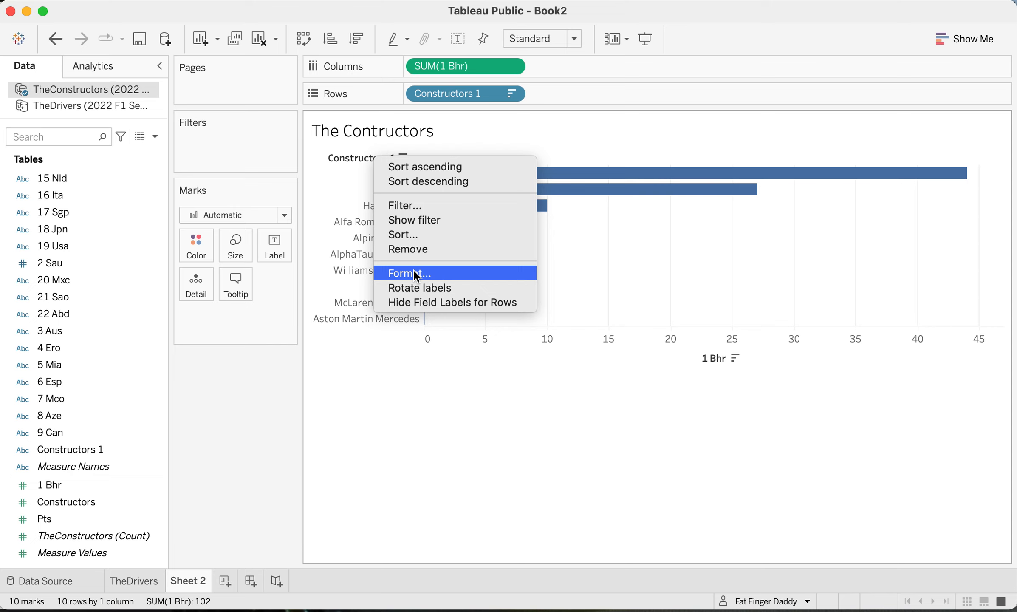
left_click(434, 300)
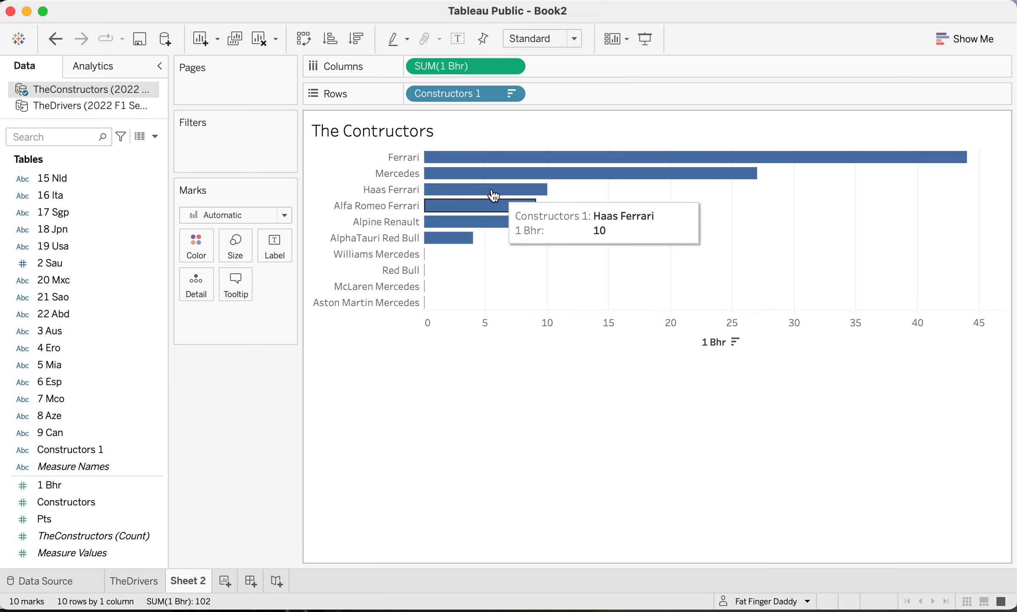
left_click_drag(65, 446, 198, 252)
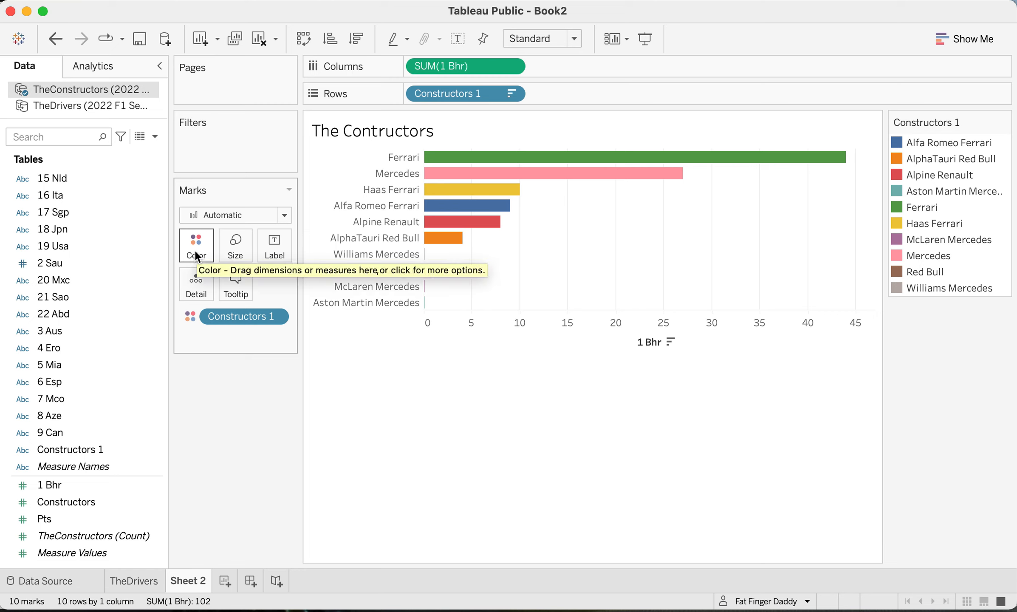
left_click(194, 250)
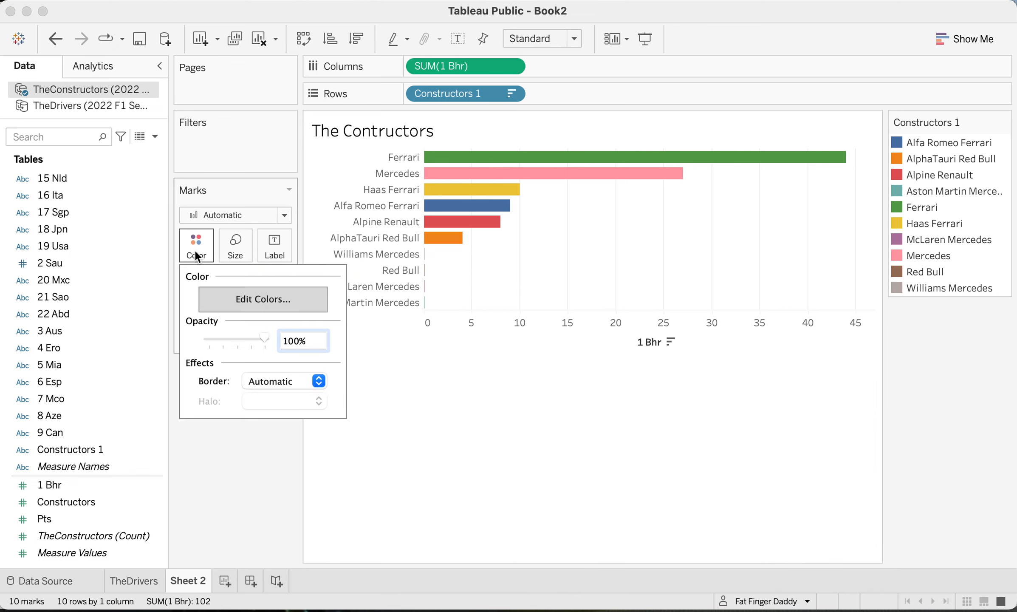
left_click(222, 297)
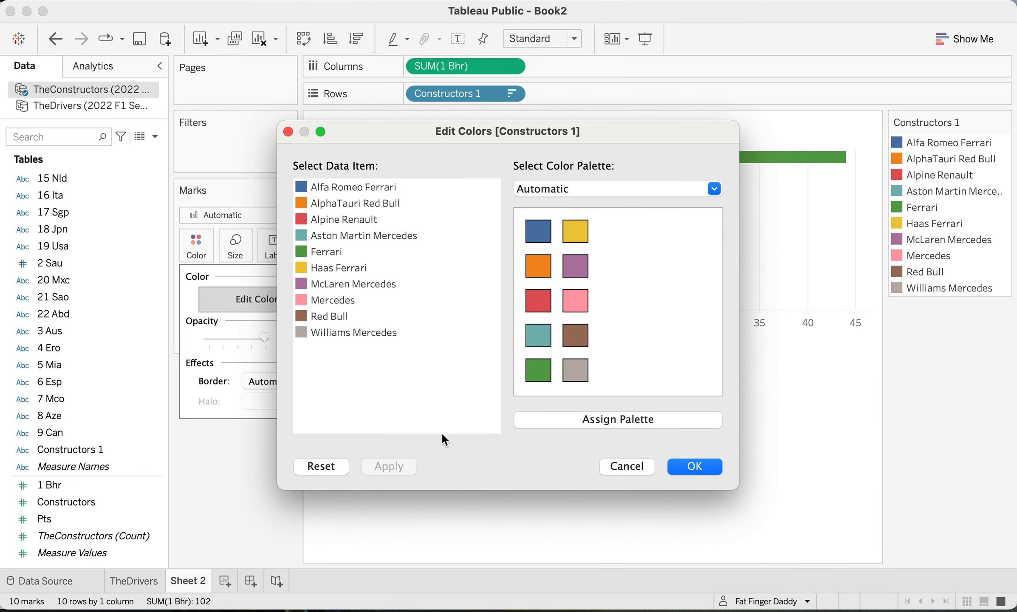
left_click(622, 464)
left_click(184, 230)
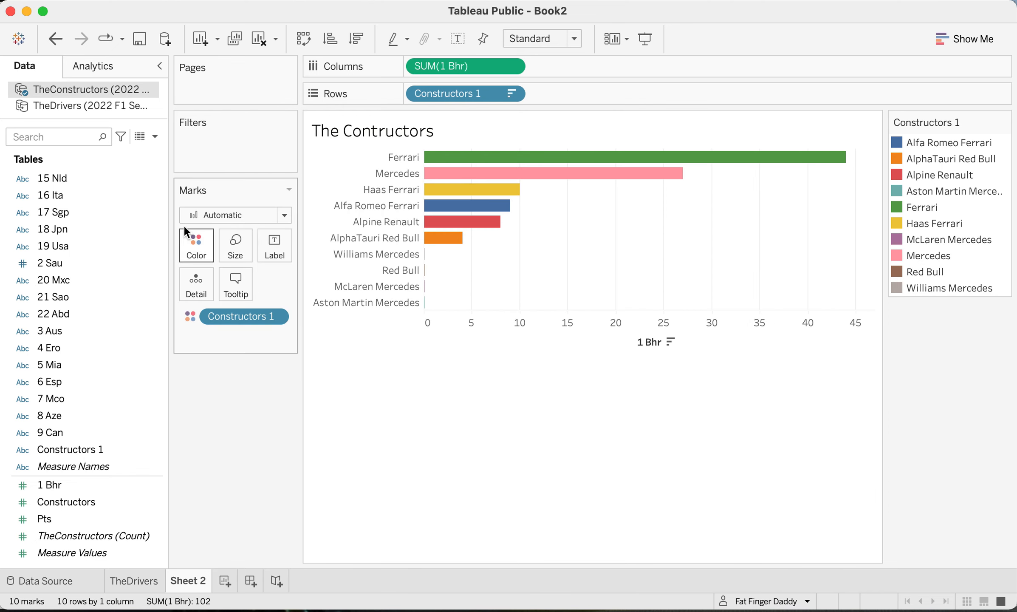
- Edit the Constructors 1 colours and assign red to Ferrari
left_click(198, 246)
left_click(230, 298)
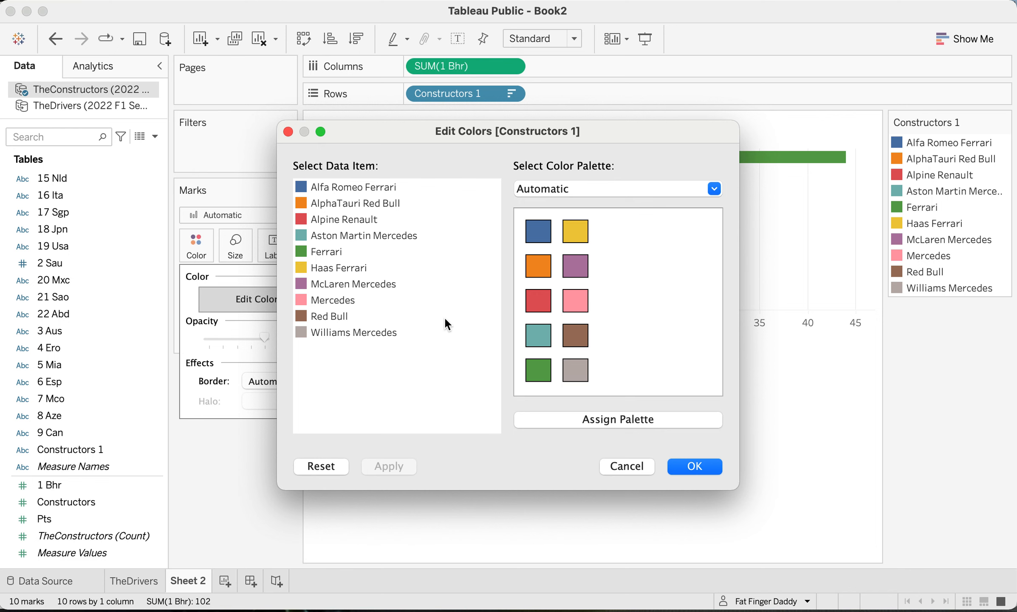
left_click_drag(608, 130, 811, 216)
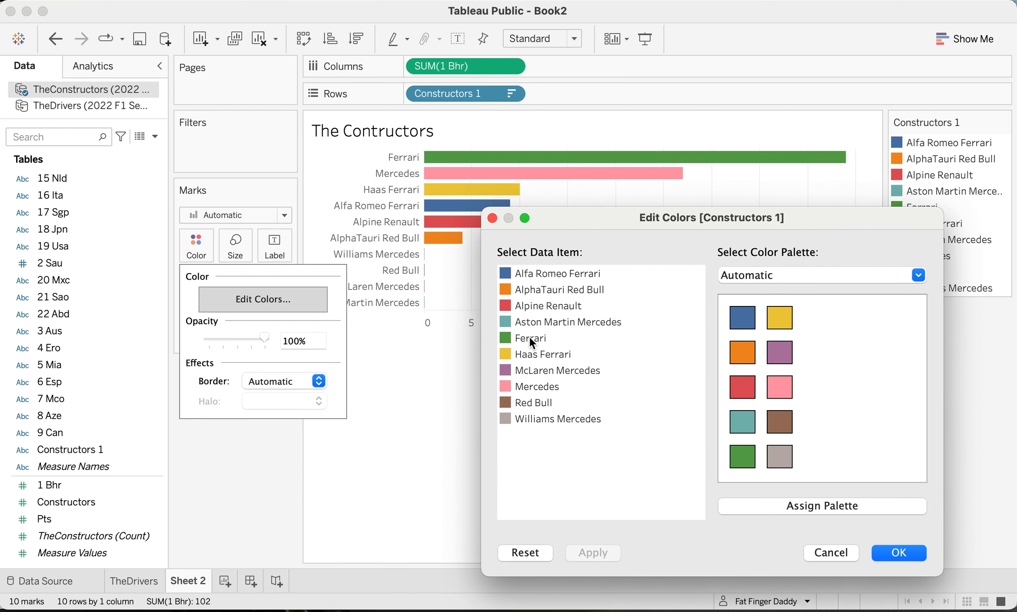
left_click(744, 392)
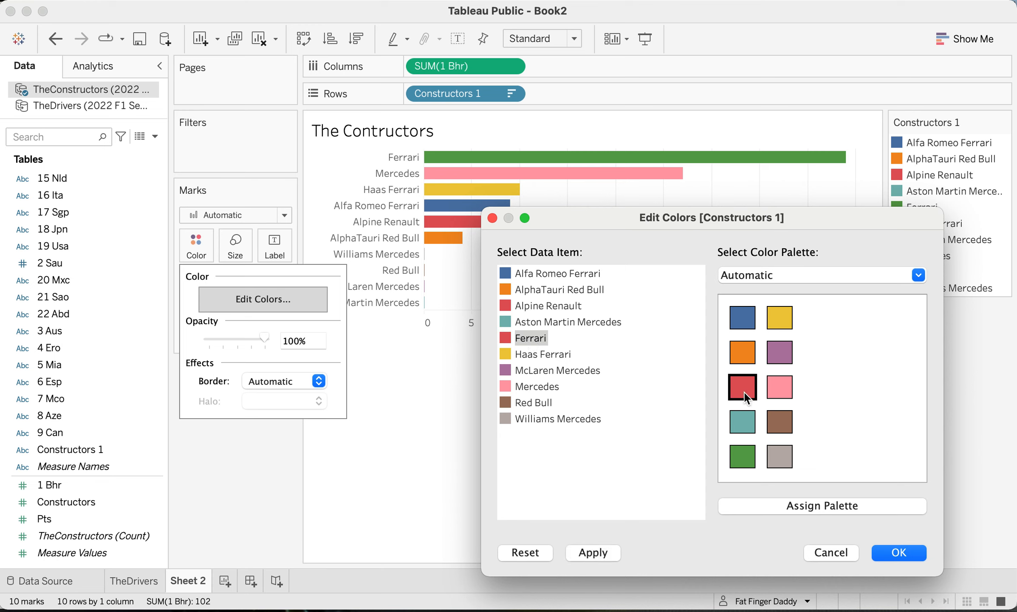
left_click(599, 322)
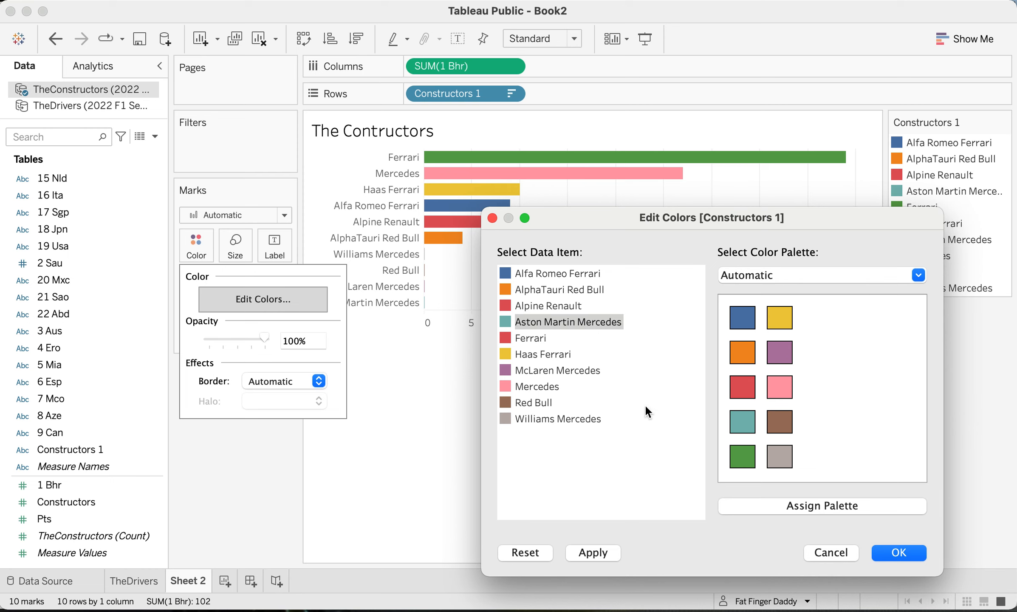
- Assign dark gray from the Tableau 20 palette to Mercedes
left_click(542, 387)
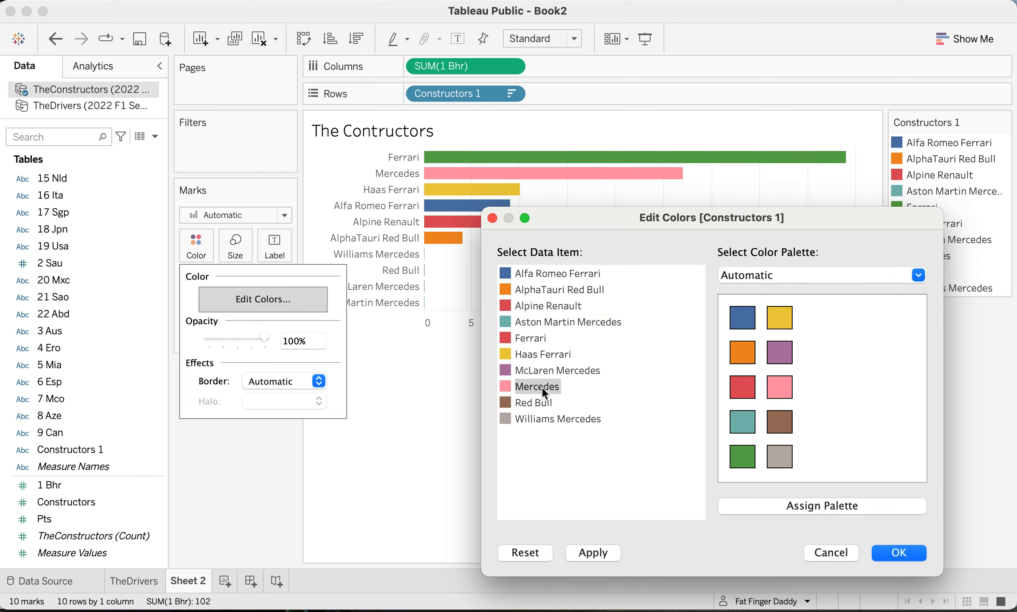
left_click(804, 274)
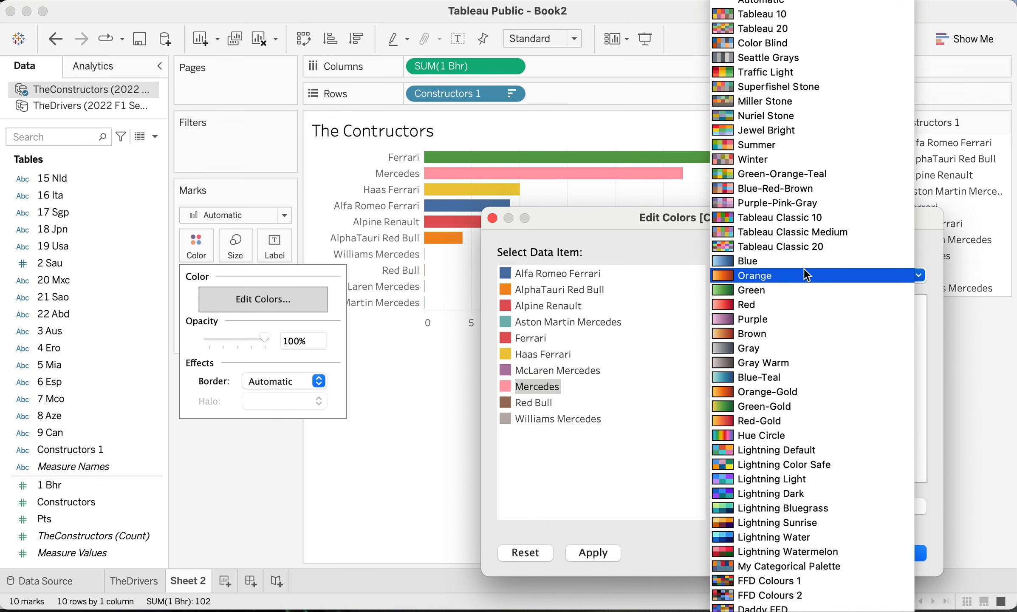
left_click(765, 29)
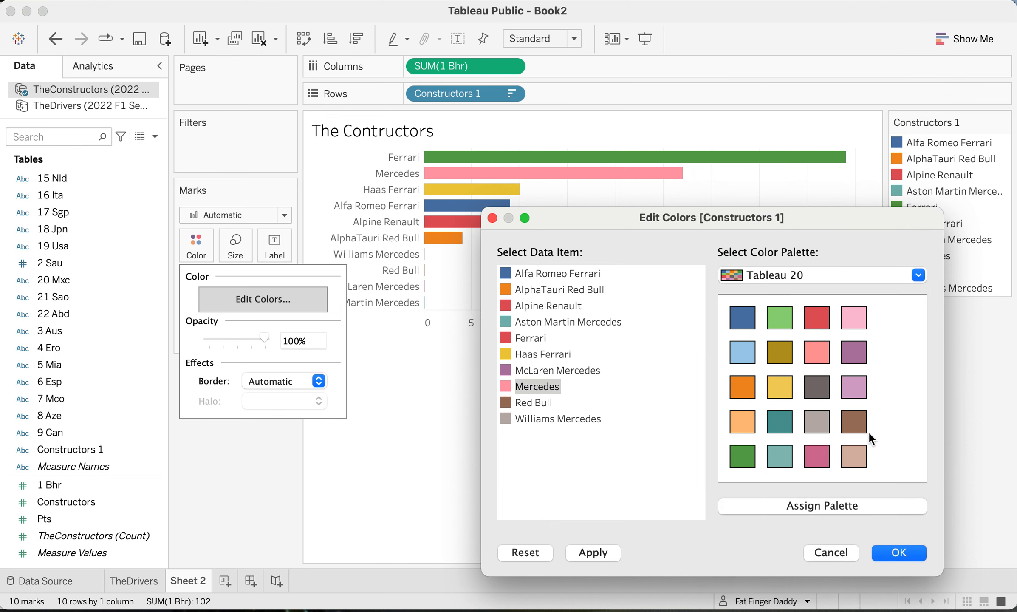
left_click(813, 391)
- Preview My Categorical Palette for Haas Ferrari and switch the colour palette to Tableau 10
left_click(539, 355)
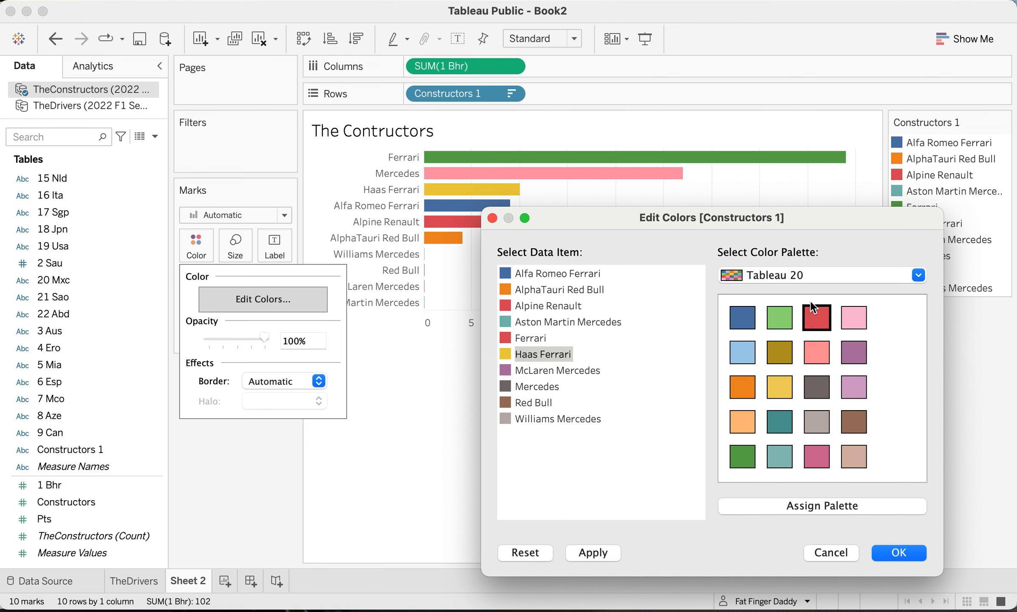
left_click(810, 277)
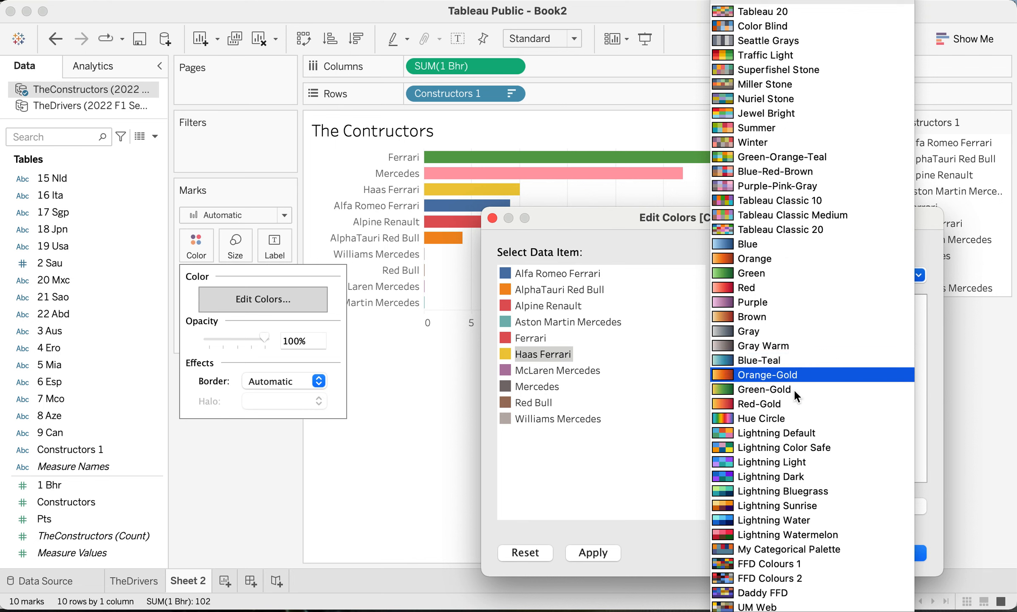
left_click(800, 548)
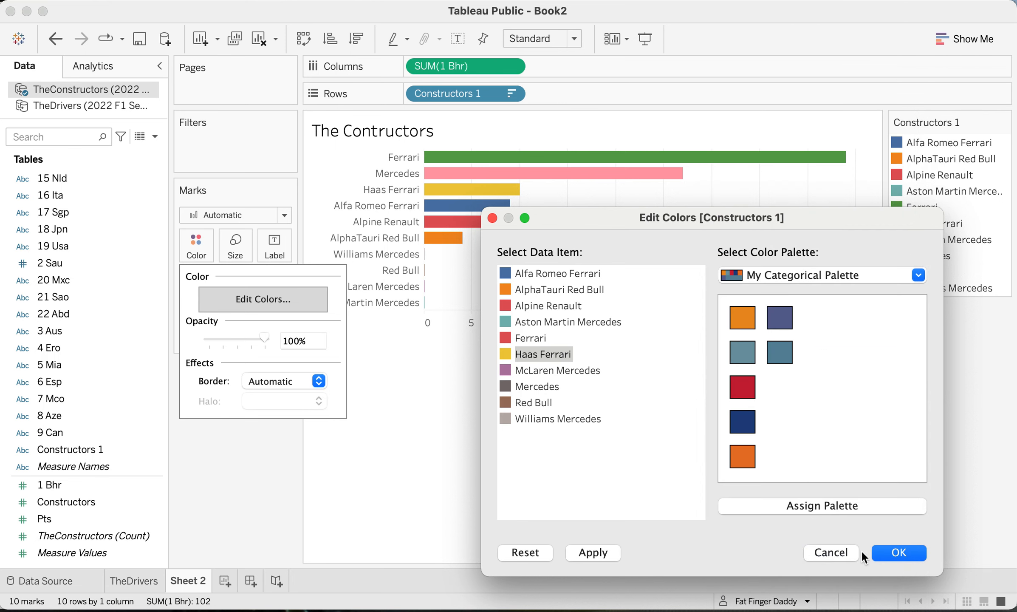
left_click(816, 273)
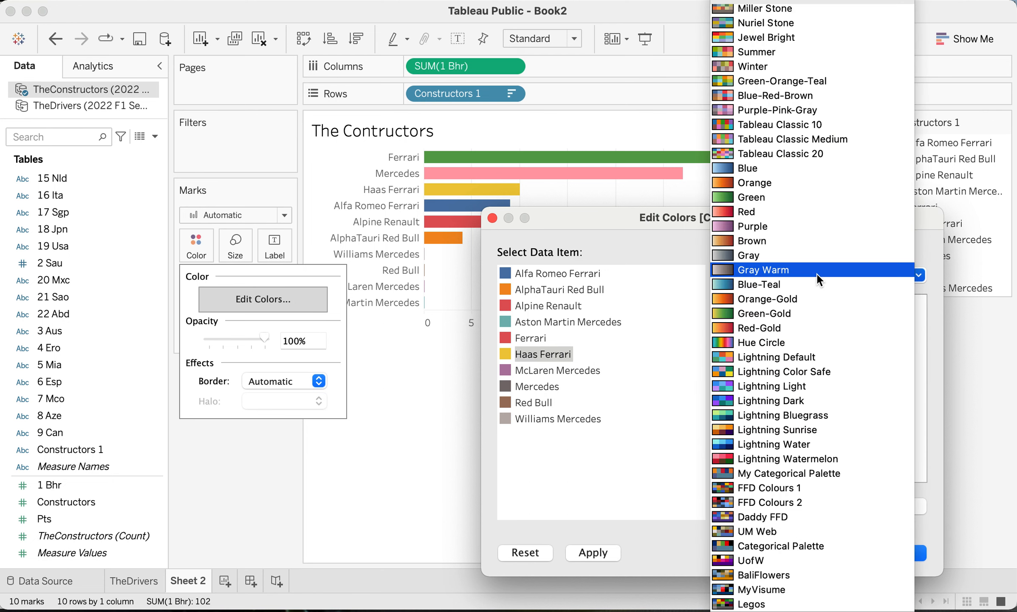
scroll(764, 108, "up", 5)
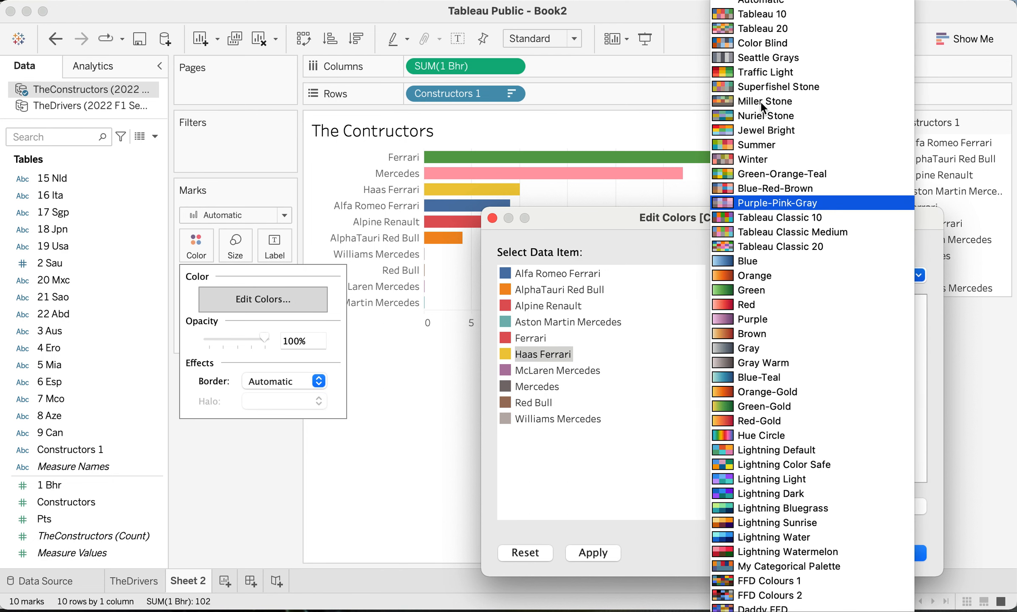
left_click(774, 15)
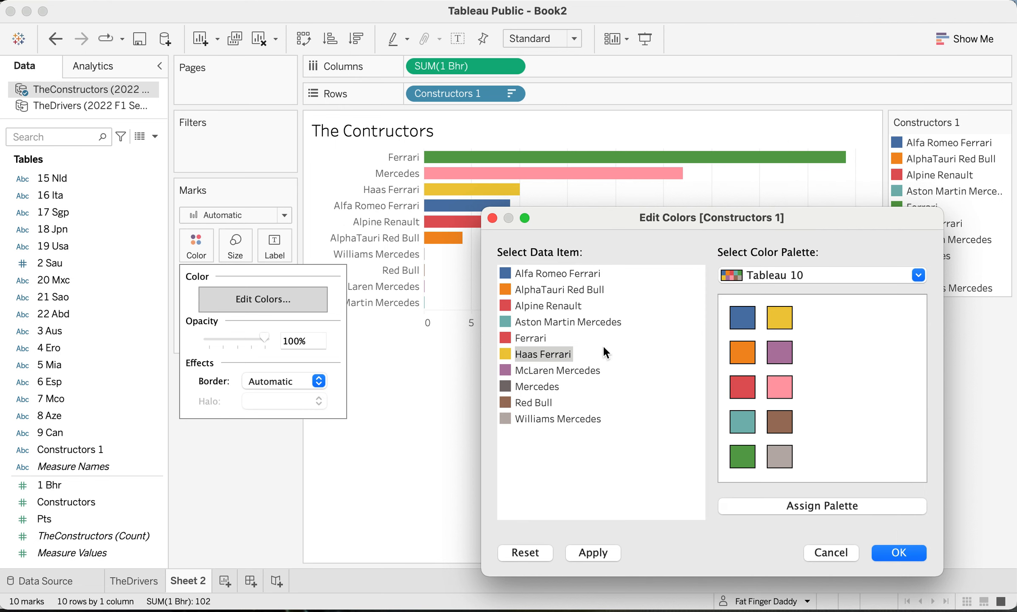
- Assign orange to Alfa Romeo Ferrari and brown to Haas Ferrari from the Tableau 10 palette
left_click(527, 339)
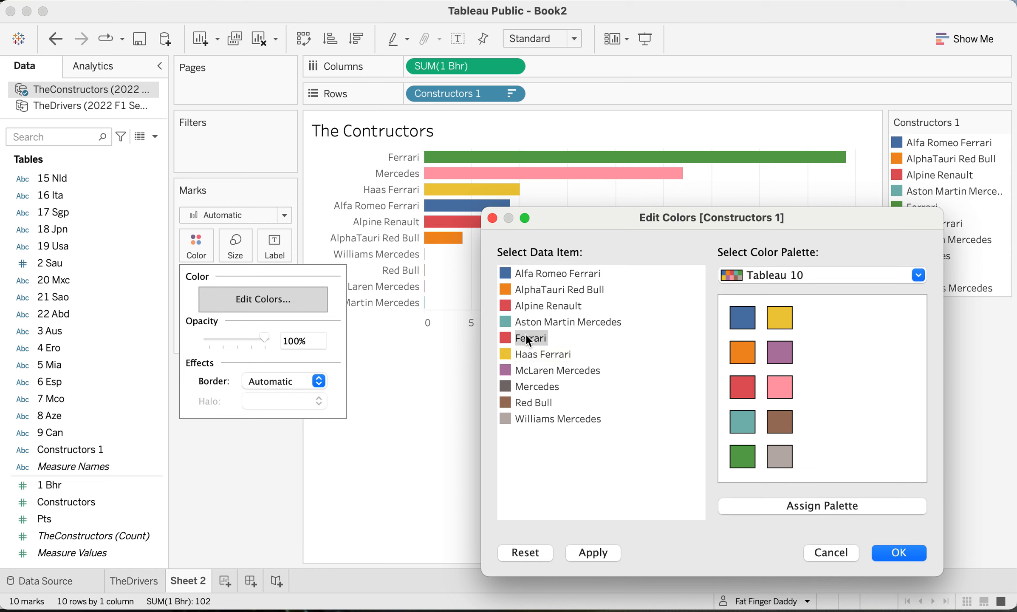
left_click(559, 274)
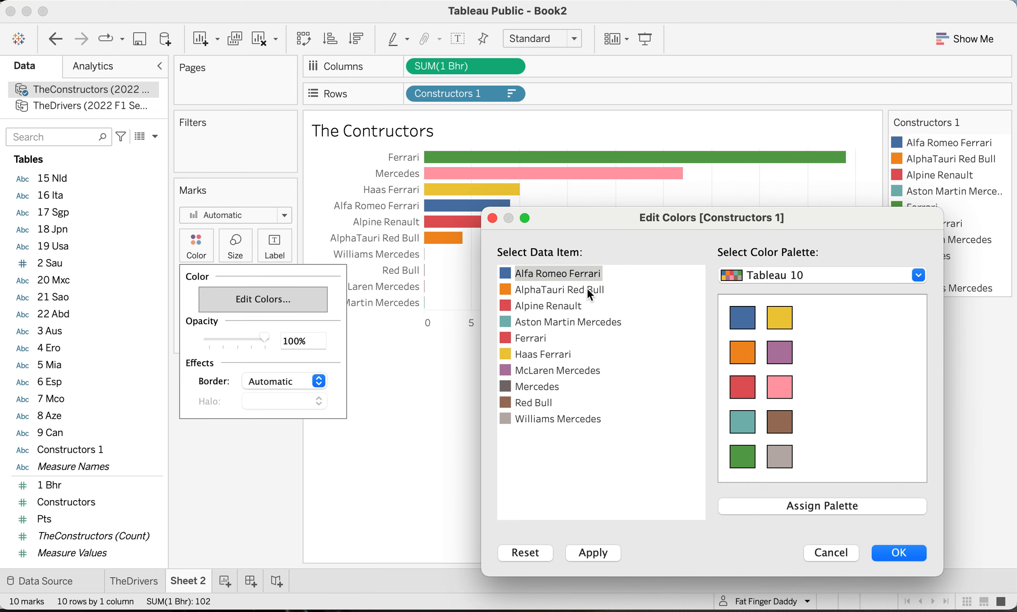
left_click(743, 354)
left_click(542, 360)
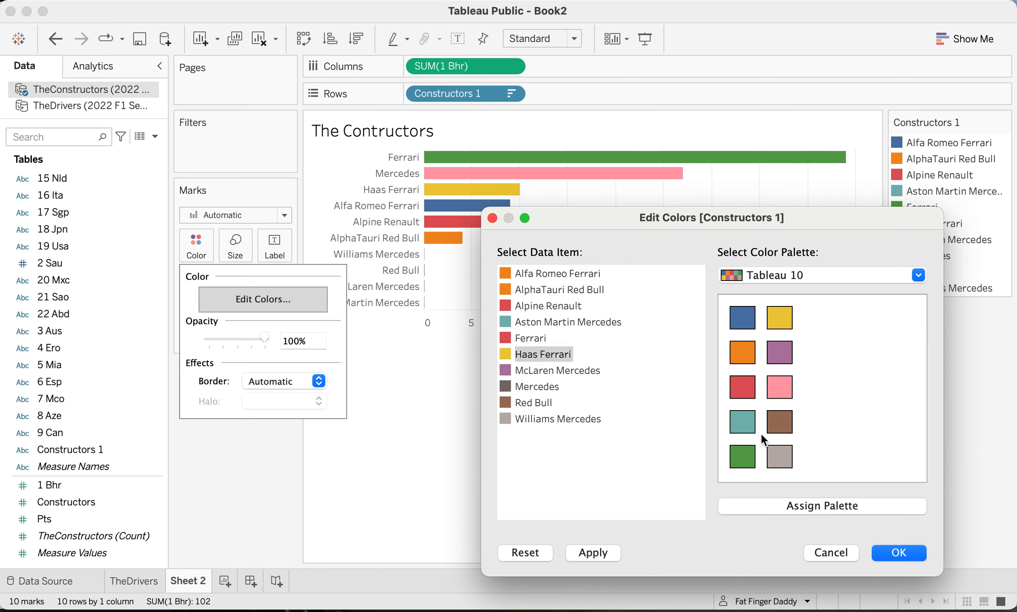
left_click(775, 423)
- Assign blue to Red Bull and purple to Mercedes
left_click(568, 420)
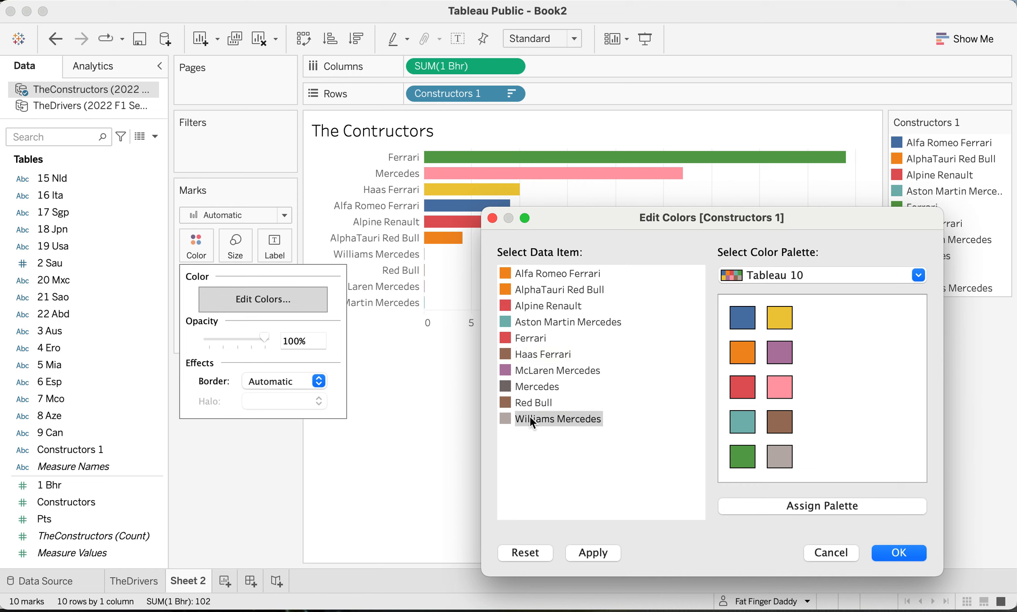
left_click(530, 402)
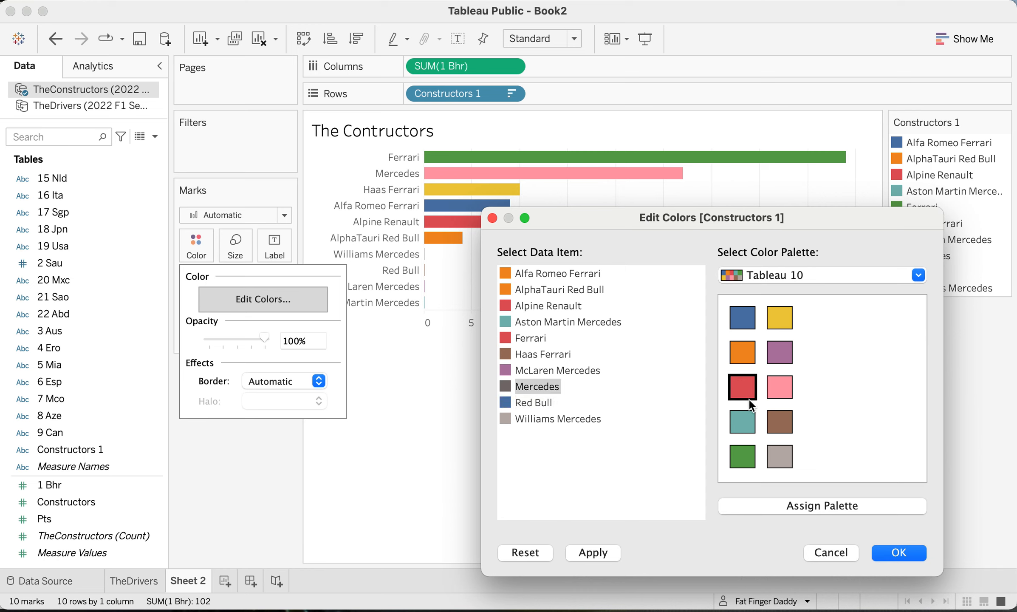
left_click(777, 354)
- Assign light gray to McLaren Mercedes and pink to Alpine Renault
left_click(574, 369)
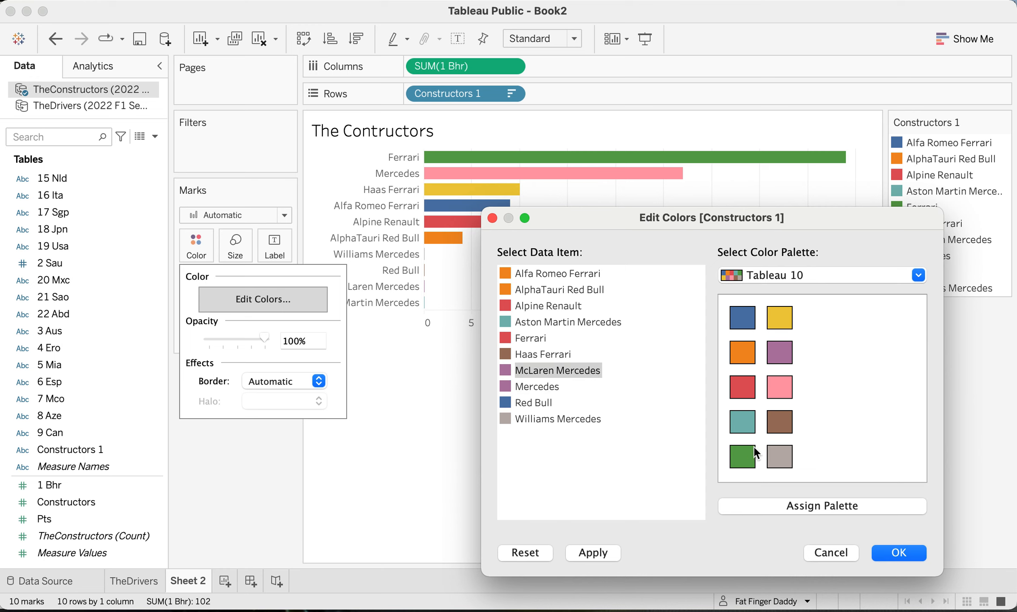
left_click(777, 453)
left_click(537, 355)
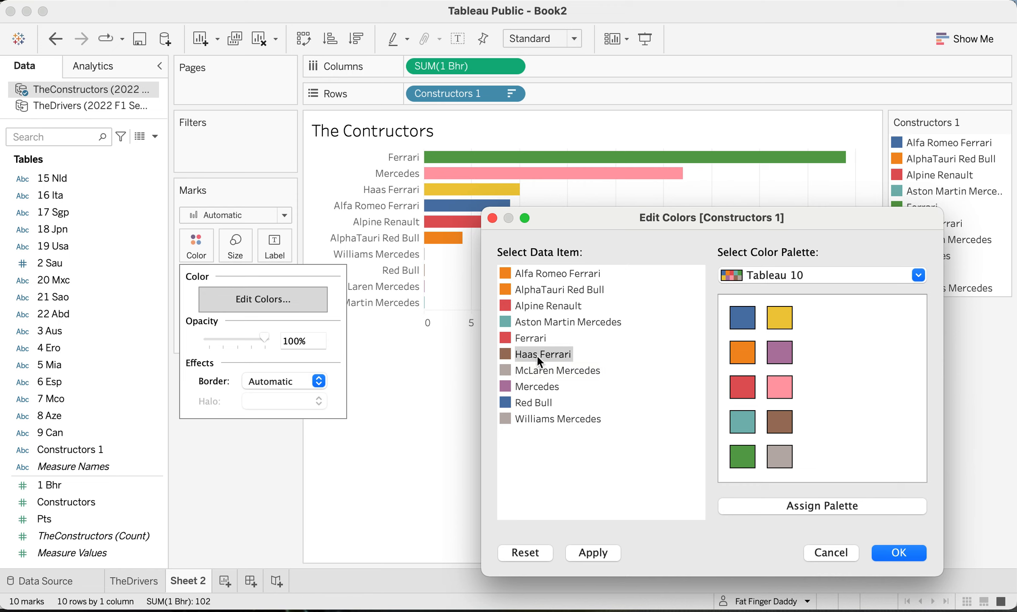
left_click(537, 322)
left_click(538, 306)
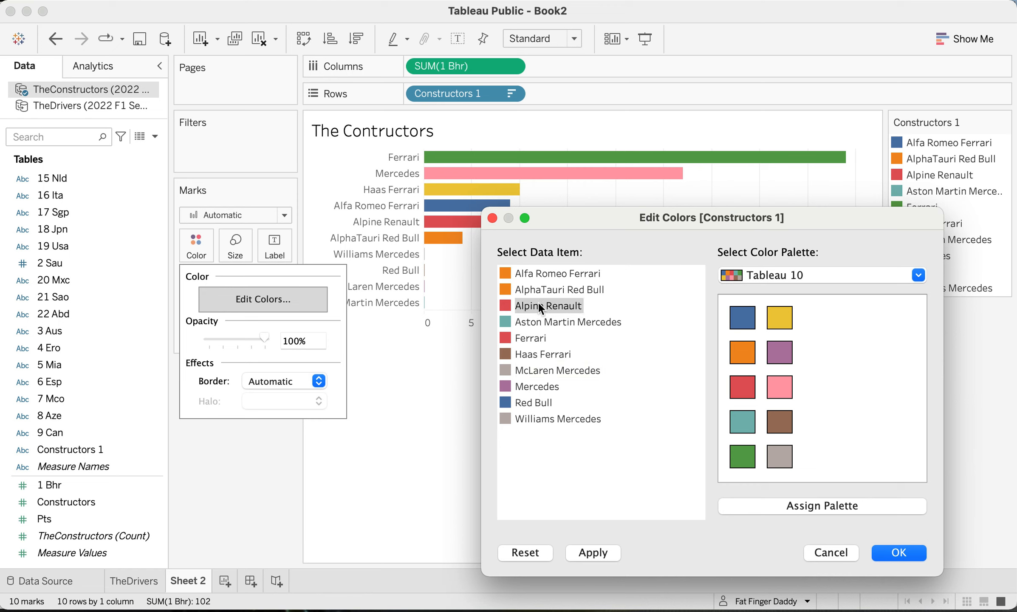
left_click(776, 391)
- Assign teal to AlphaTauri Red Bull and apply the new colours to the constructors chart
left_click(533, 291)
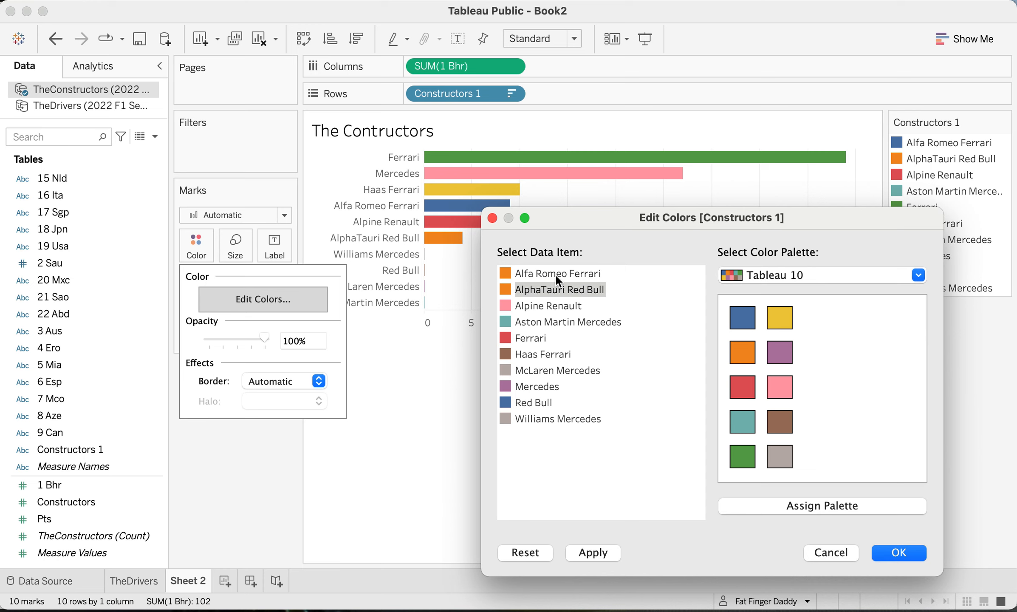
left_click(748, 418)
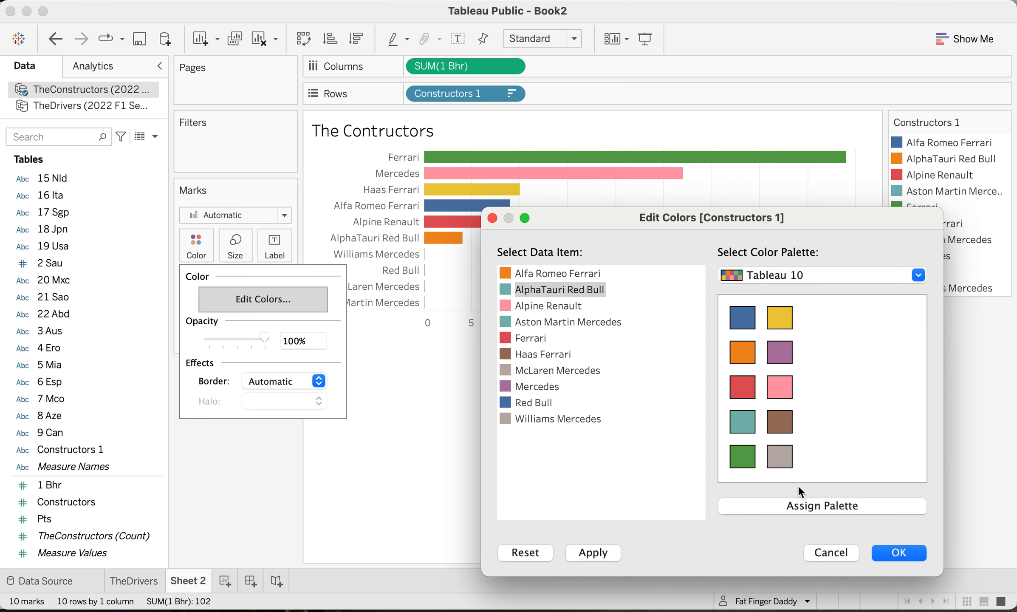
left_click(593, 552)
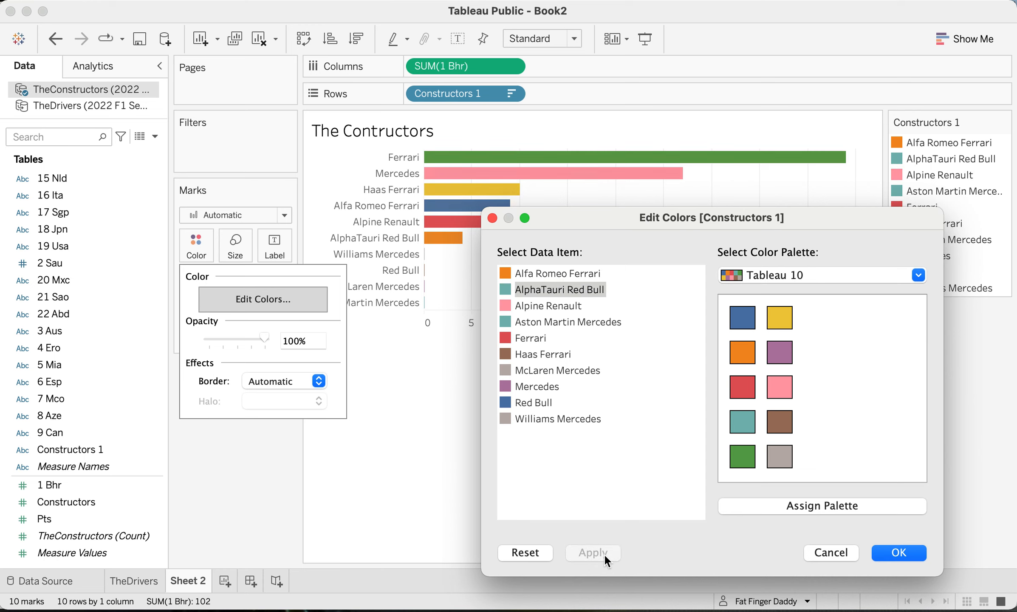
left_click(914, 552)
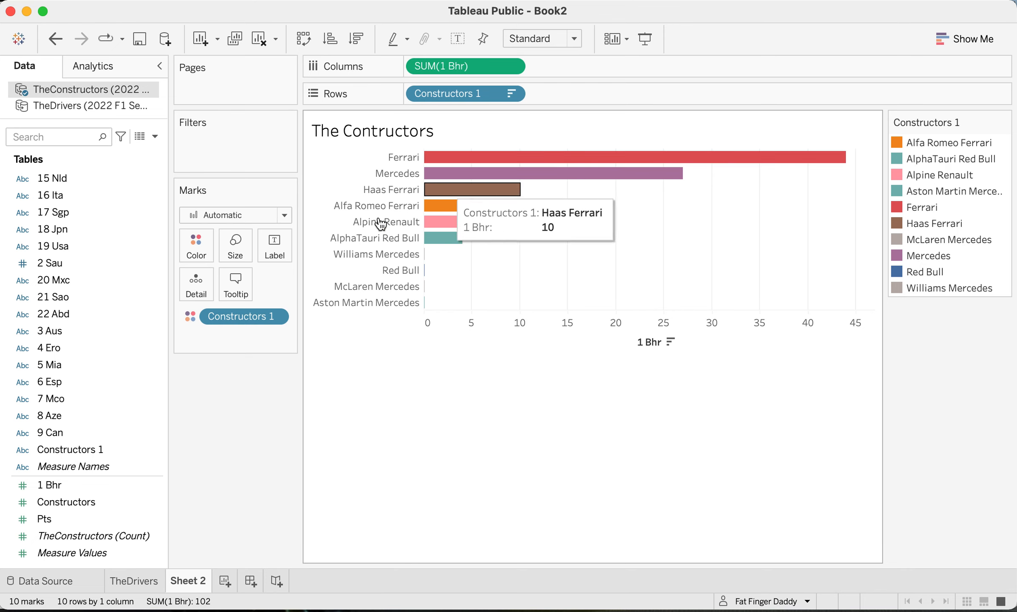
- Recolour the Mercedes bar yellow in the constructors chart and apply the change
left_click(196, 254)
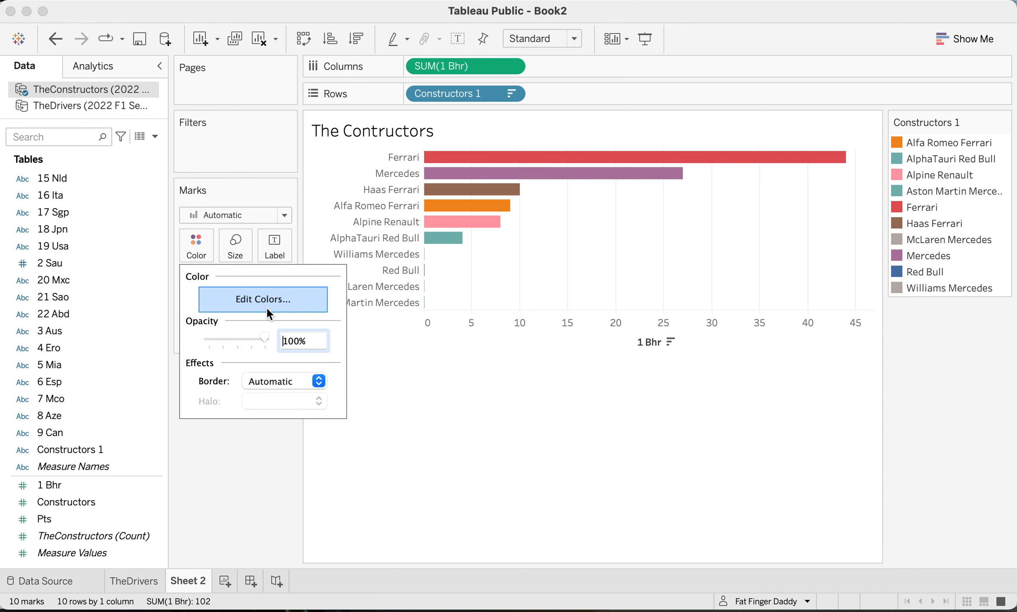
left_click(266, 308)
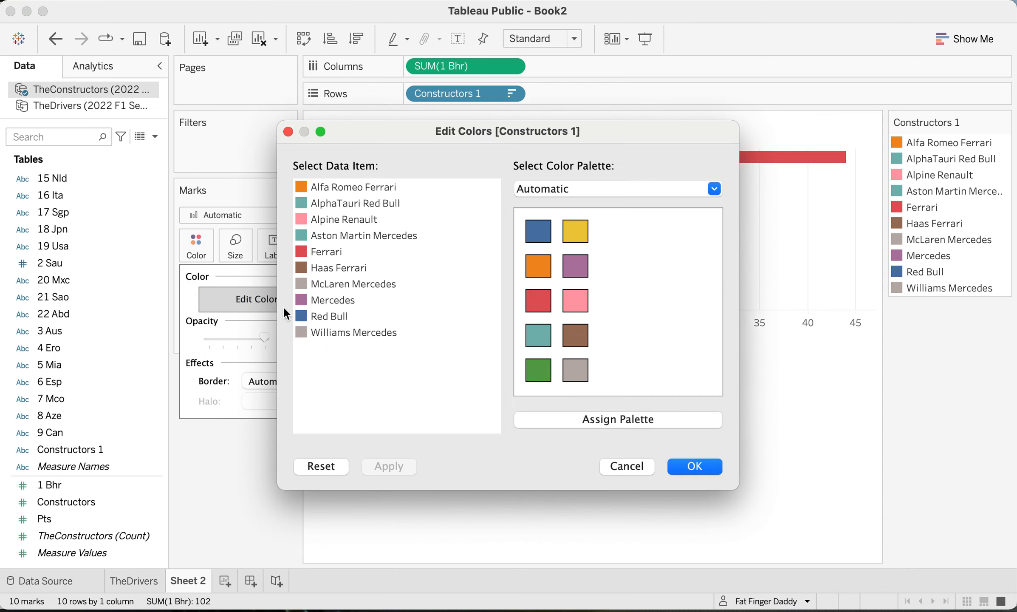
left_click(347, 297)
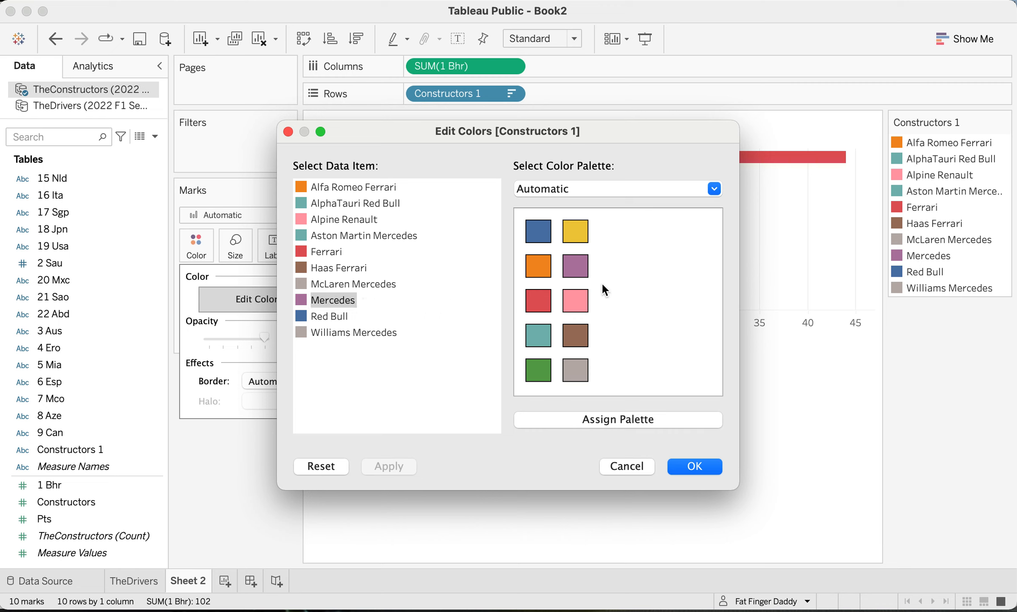
left_click(567, 242)
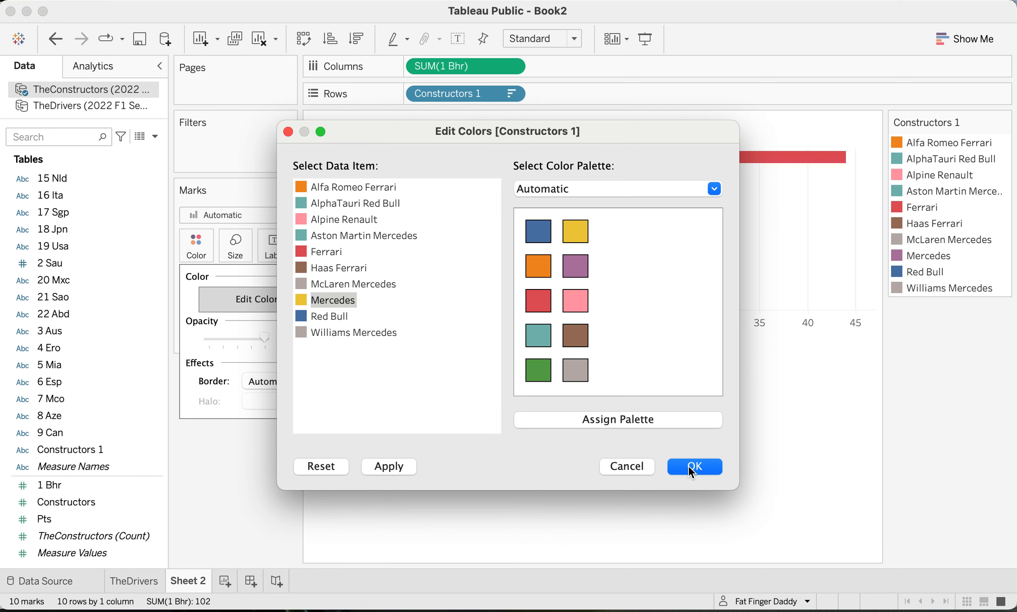
left_click(399, 466)
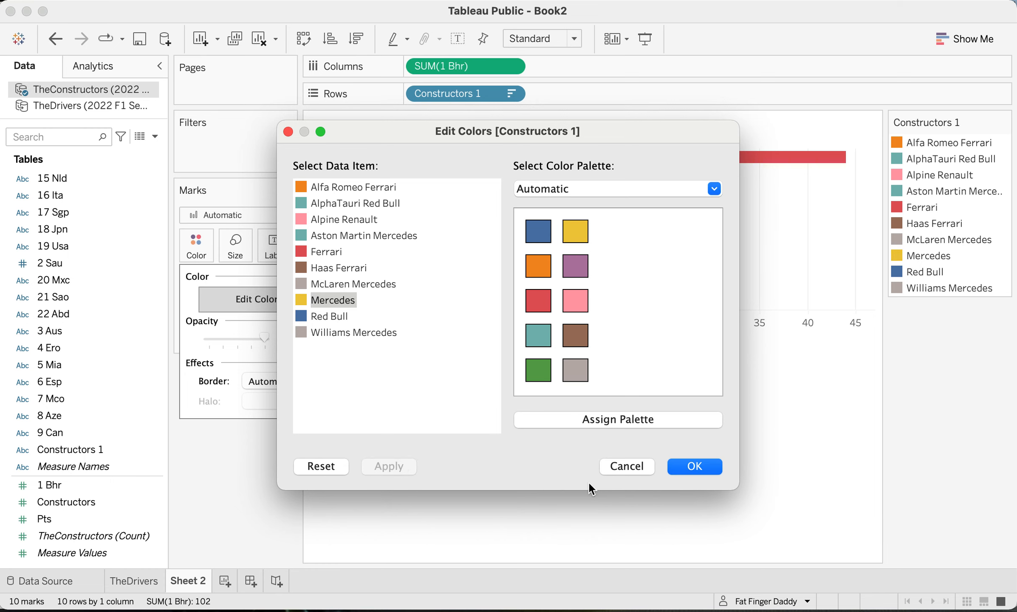
left_click(703, 466)
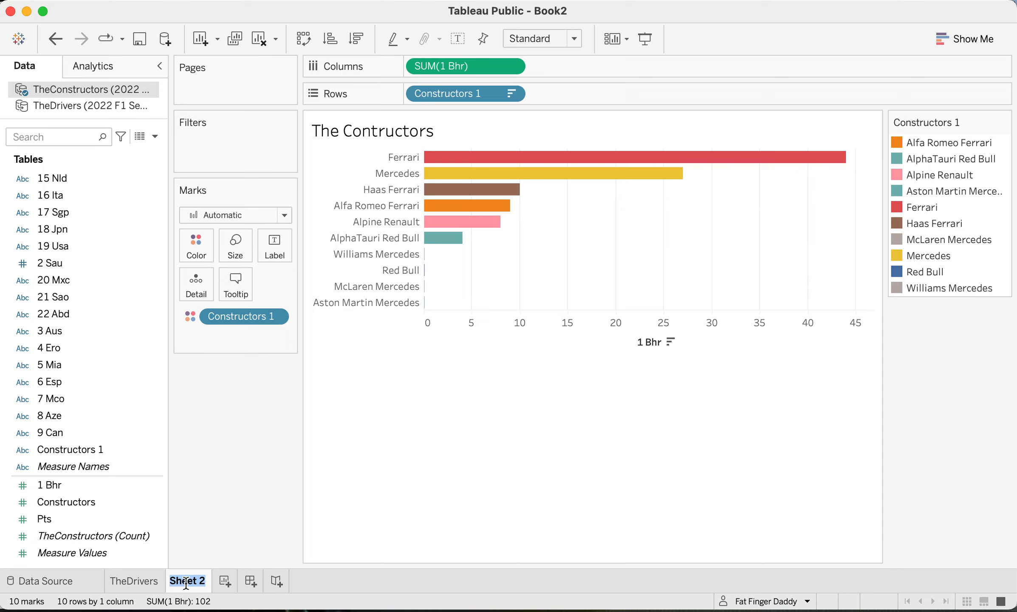
- Rename Sheet 2 as Constructors
type("Constructors")
key("Return")
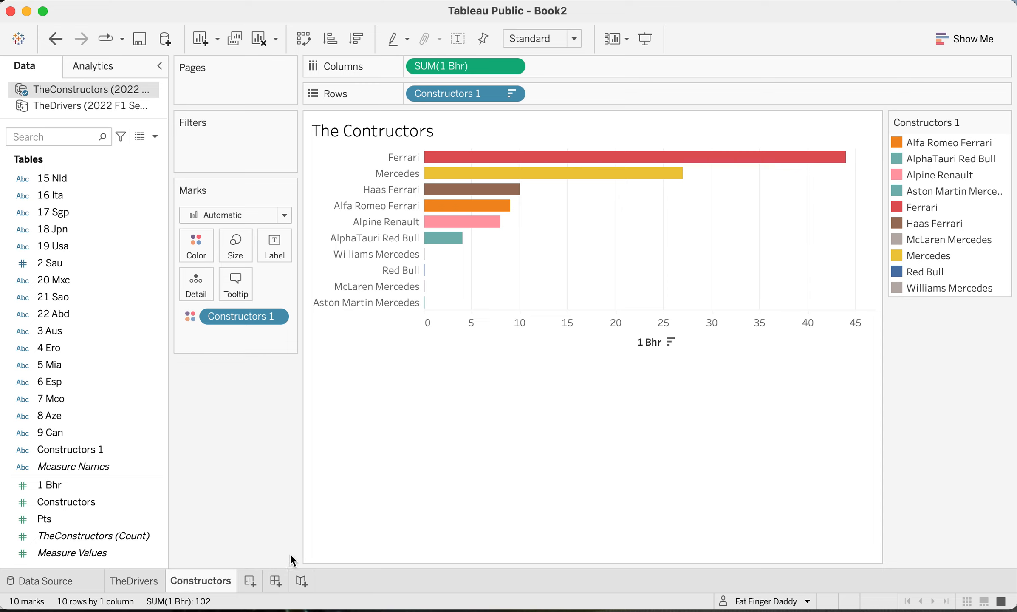
- Create a new dashboard and set it to the fixed Laptop Browser size (800 x 600)
left_click(272, 588)
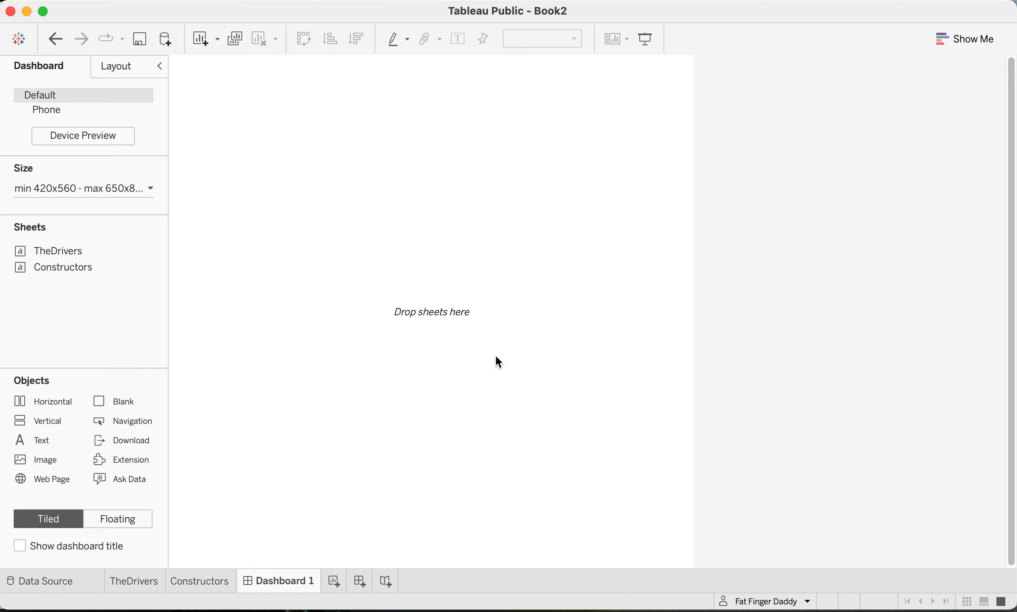
left_click(82, 192)
left_click(77, 213)
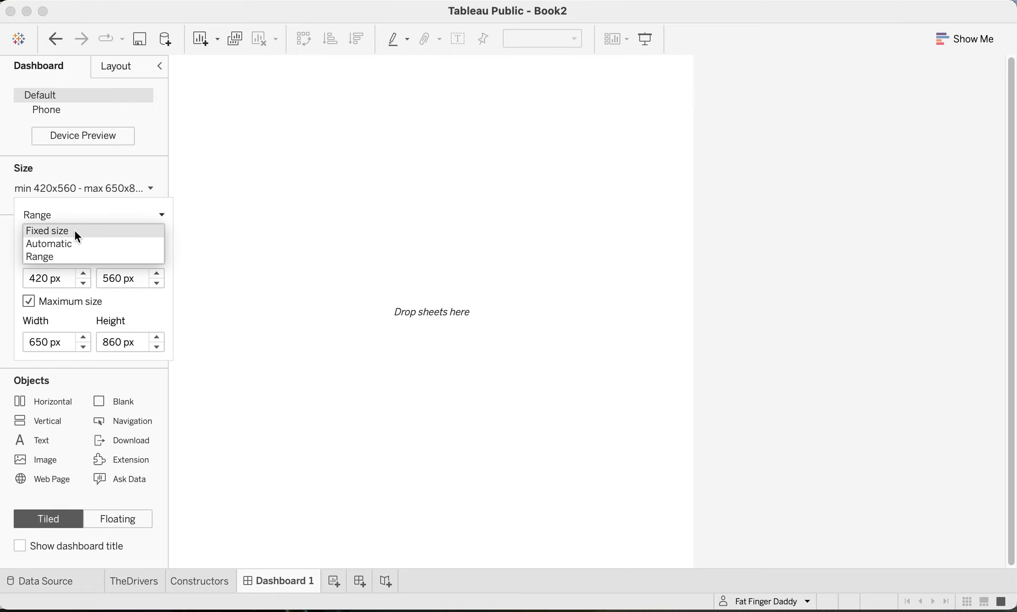
left_click(74, 231)
left_click(87, 239)
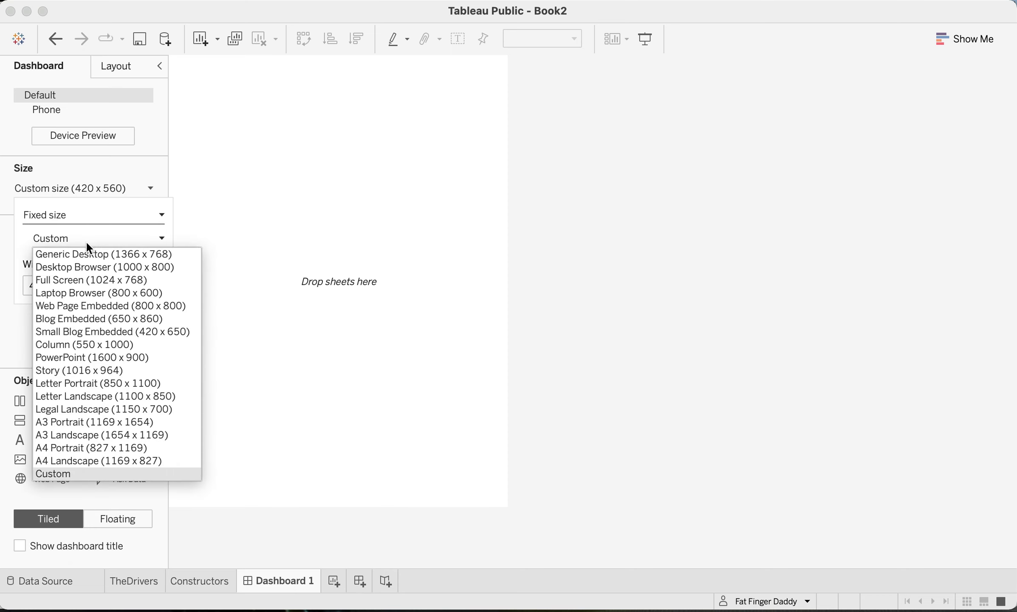
left_click(87, 291)
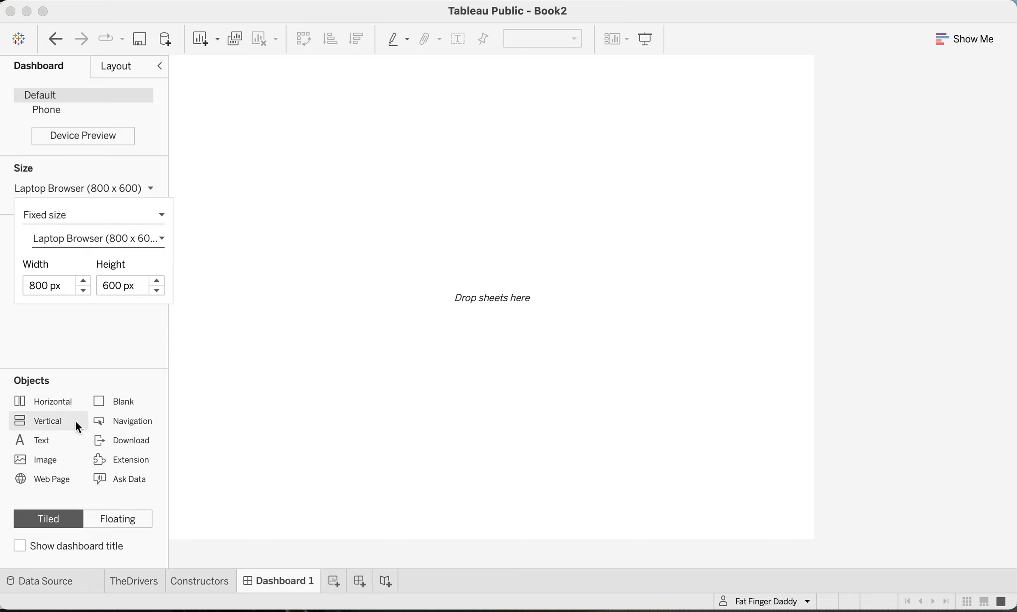
- Add a text object to the empty dashboard reading "Fat Finger Daddy does F1 - The First Race"
left_click_drag(44, 439, 379, 330)
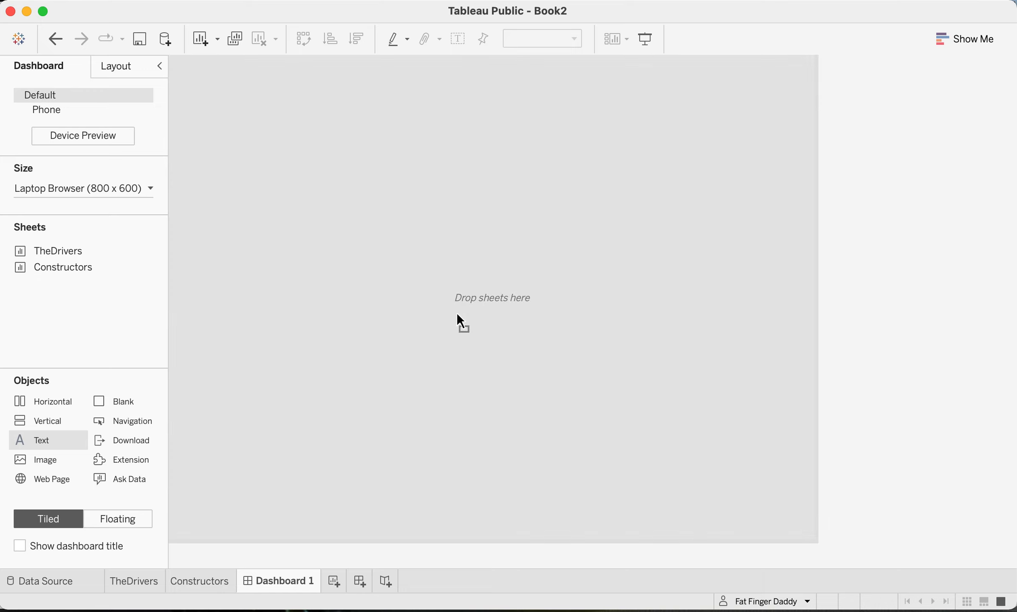
left_click_drag(457, 314, 457, 313)
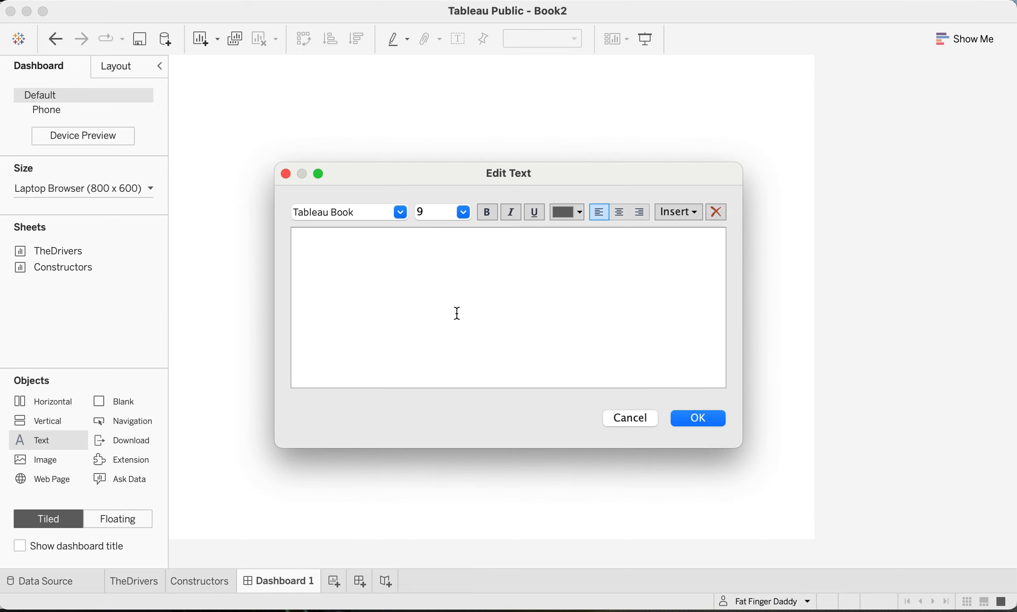
type("Fat Finger Daddy does F1 ")
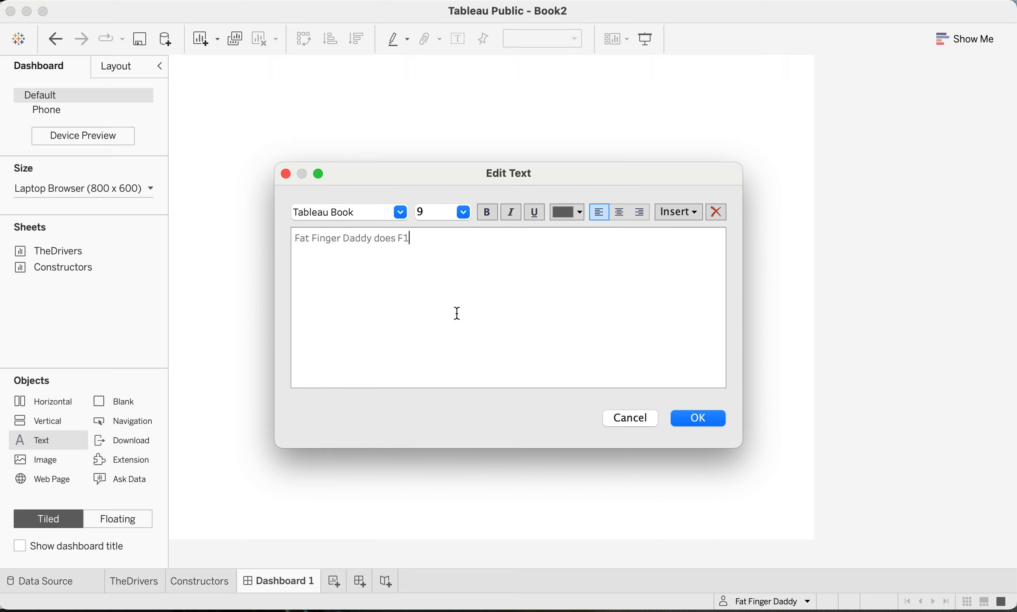
type("- The First Race")
- Select the whole title line in the dashboard's text object for formatting
key("shift+Left")
key("shift+Left")
key("shift+Left")
key("shift+Left")
key("shift+Left")
key("shift+Left")
key("shift+Left")
key("shift+Left")
key("shift+Left")
key("shift+Left")
key("shift+Left")
key("shift+Left")
key("shift+Left")
key("shift+Left")
key("shift+Left")
key("shift+Left")
key("shift+Left")
key("shift+Left")
key("shift+Left")
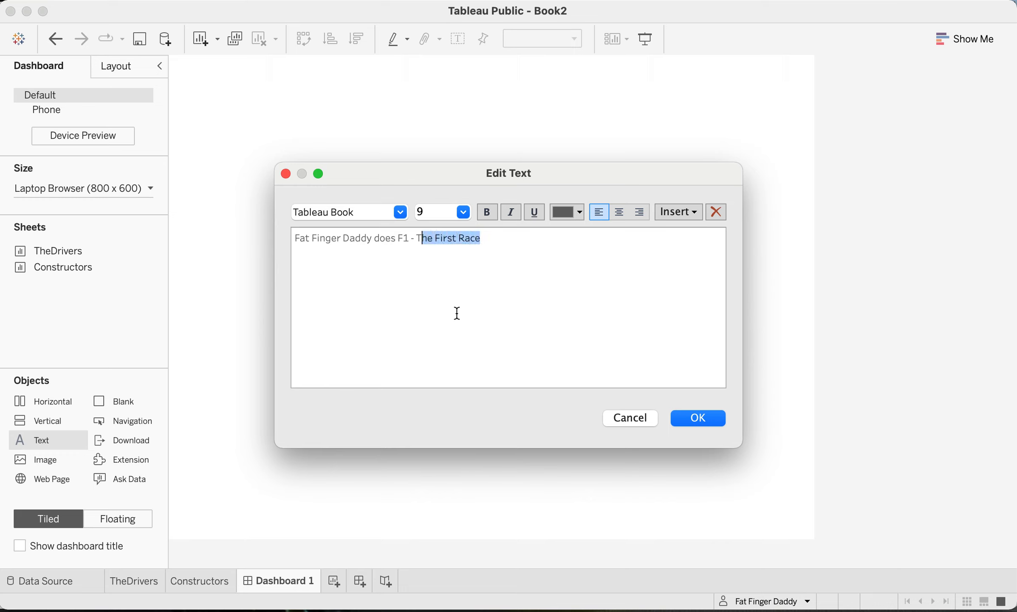
key("shift+Left")
key("shift+Left")
key("shift+Left")
key("shift+Left")
key("shift+Left")
key("shift+Left")
key("shift+Left")
key("shift+Left")
key("shift+Left")
key("shift+Left")
key("shift+Left")
key("shift+Left")
key("shift+Left")
key("shift+Left")
key("shift+Left")
key("shift+Left")
key("shift+Left")
key("shift+Left")
key("shift+Left")
key("shift+Left")
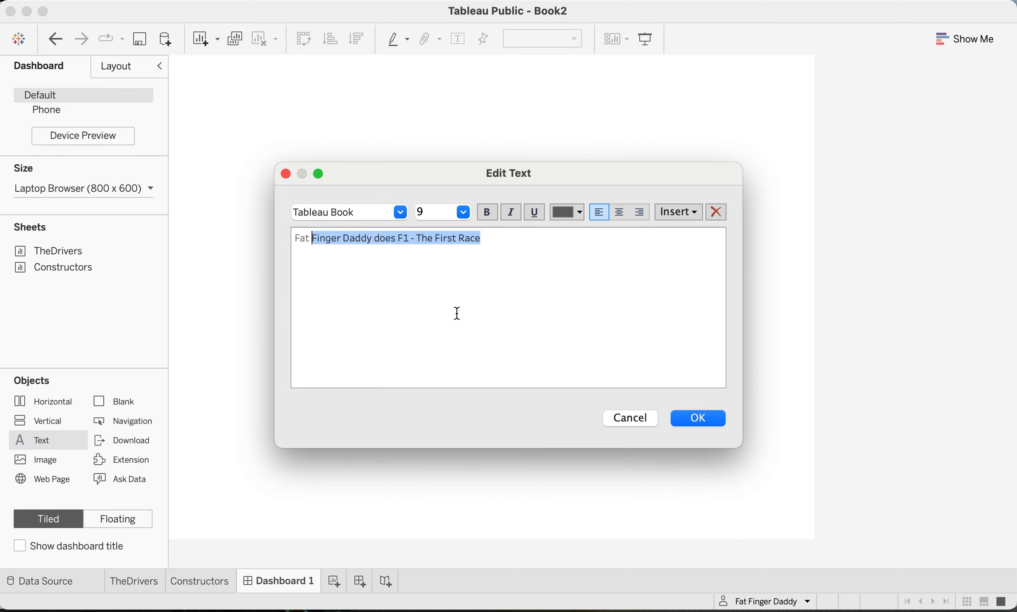